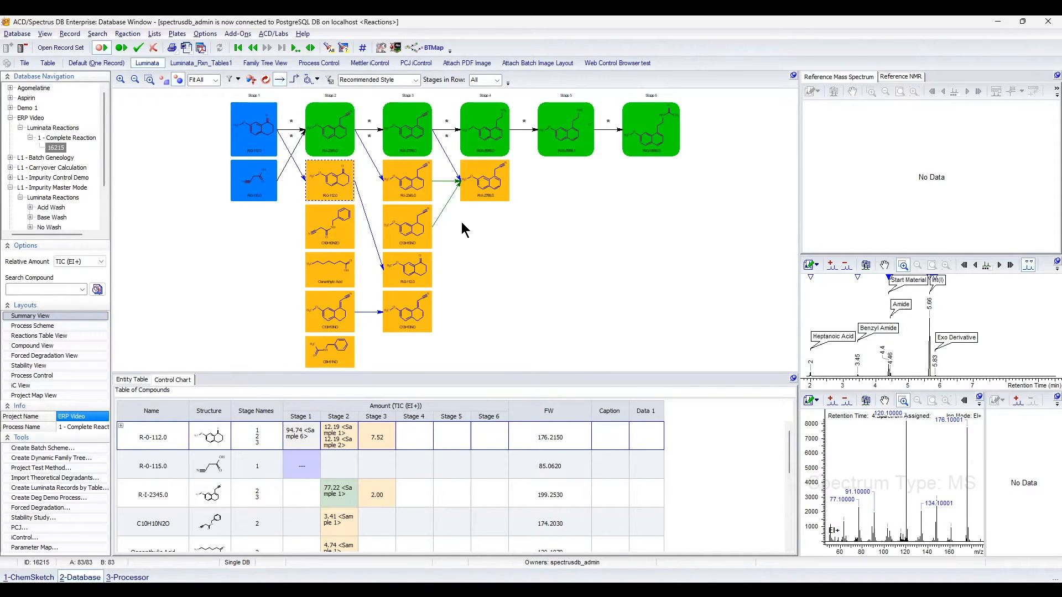
Select the Stage 2 impurity C10H10N2O in the process map and widen the spectra panes to view its data.
mouse_move(249, 199)
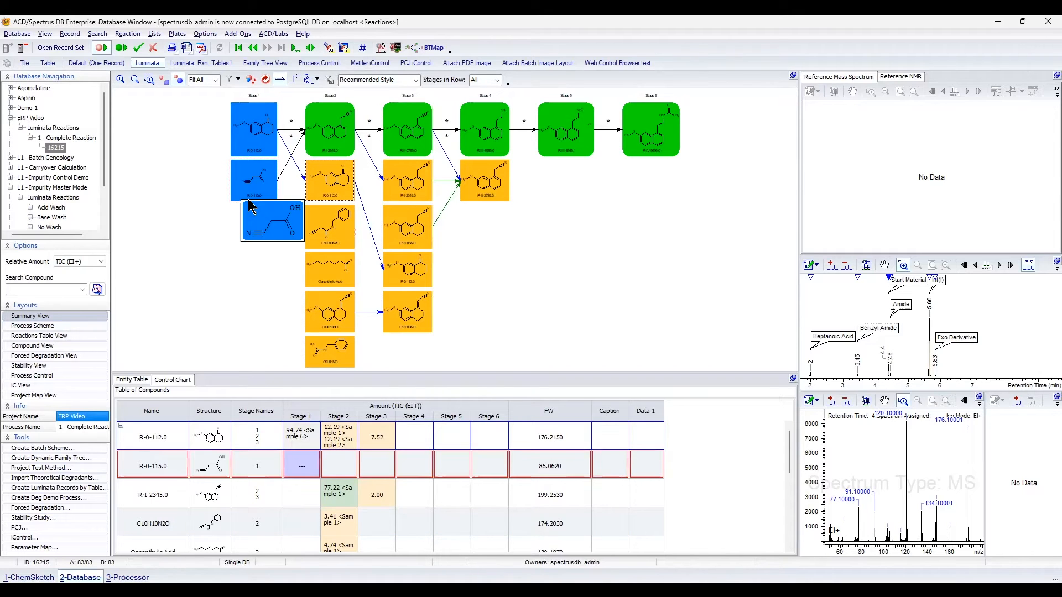
mouse_move(500, 173)
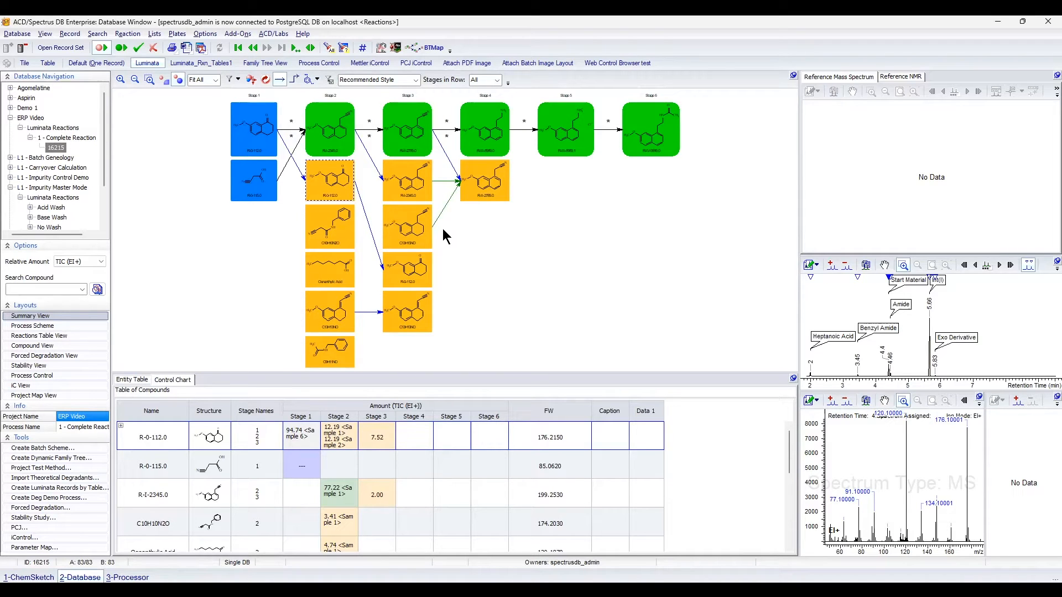
click(327, 224)
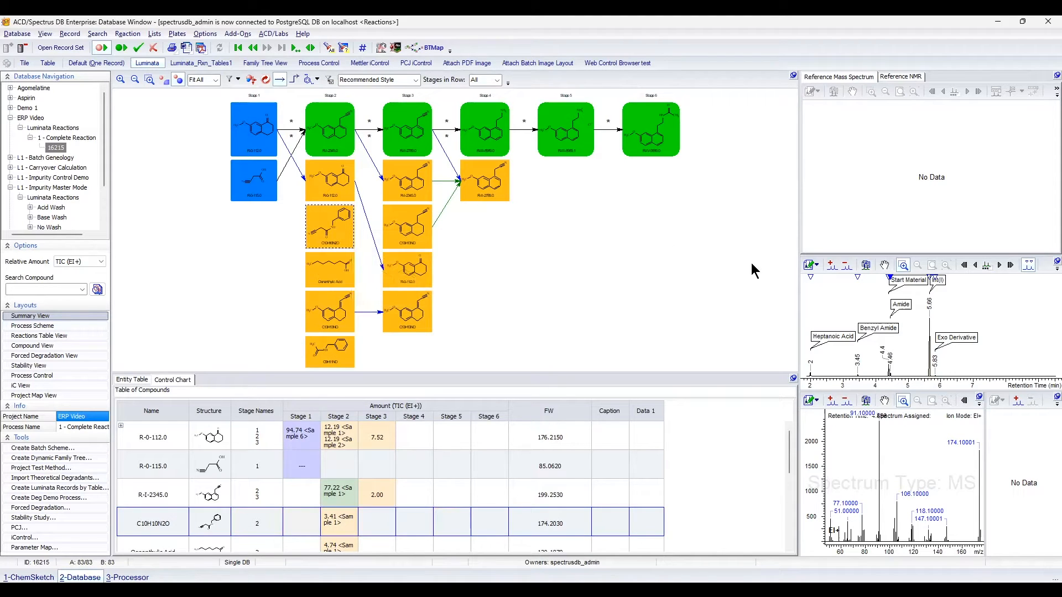
drag(799, 297, 629, 297)
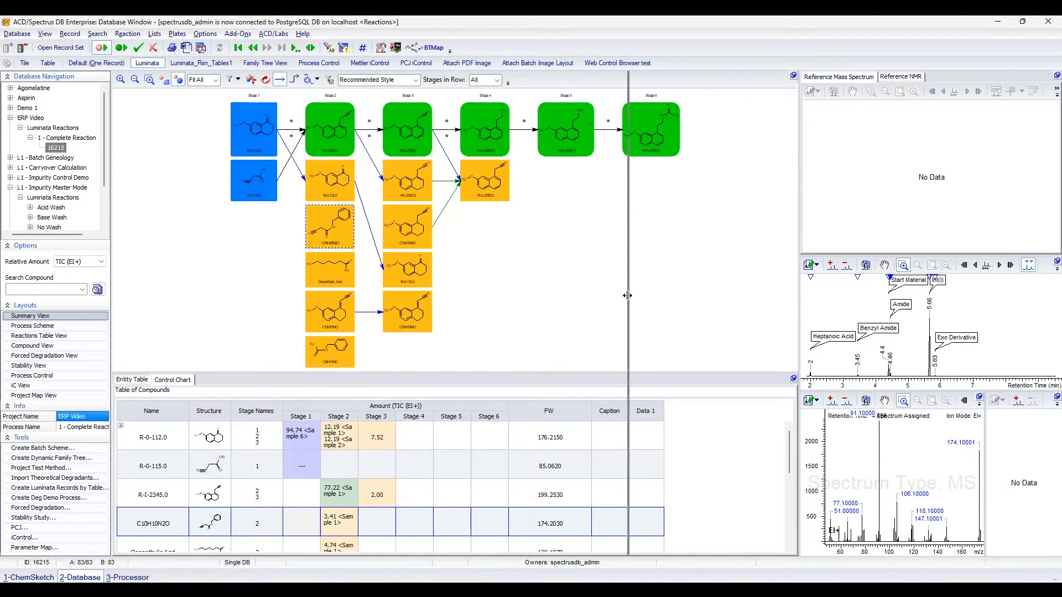
click(766, 312)
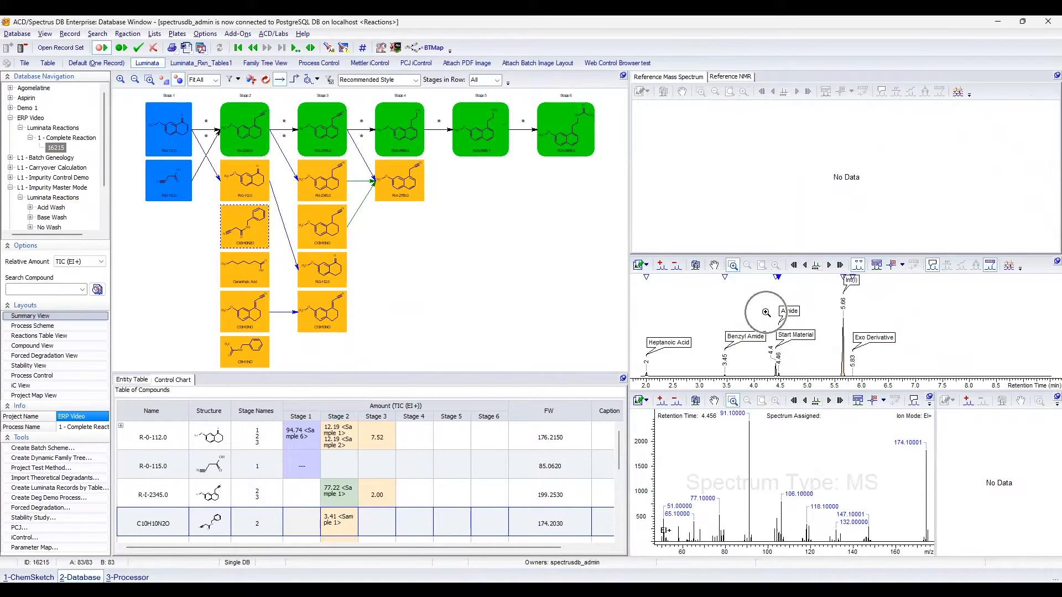
click(779, 458)
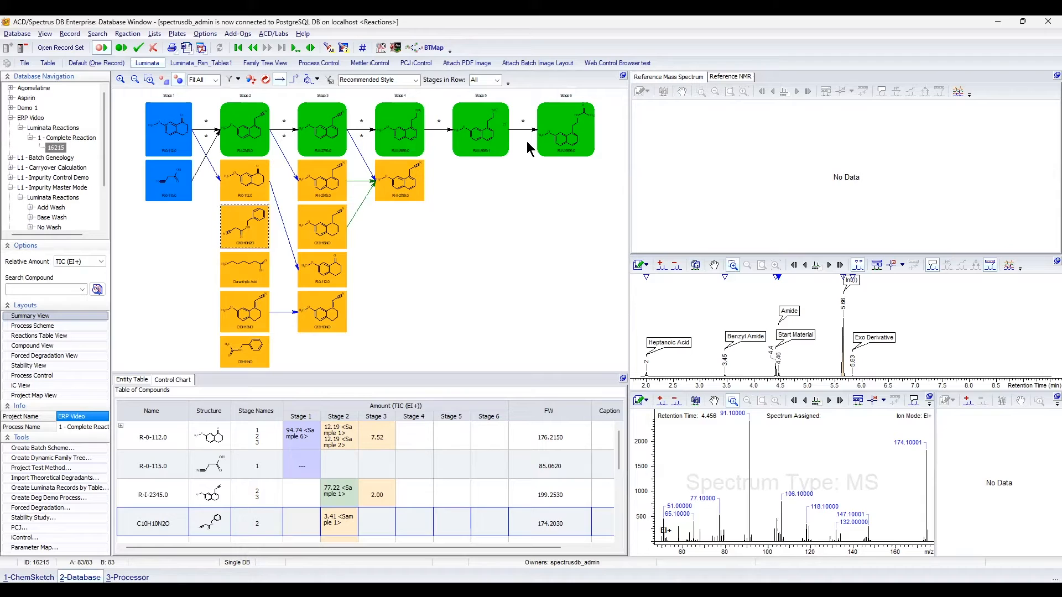
Select the Stage 6 compound in the map and set its mass spectrum as the reference spectrum for MASS.
mouse_move(561, 141)
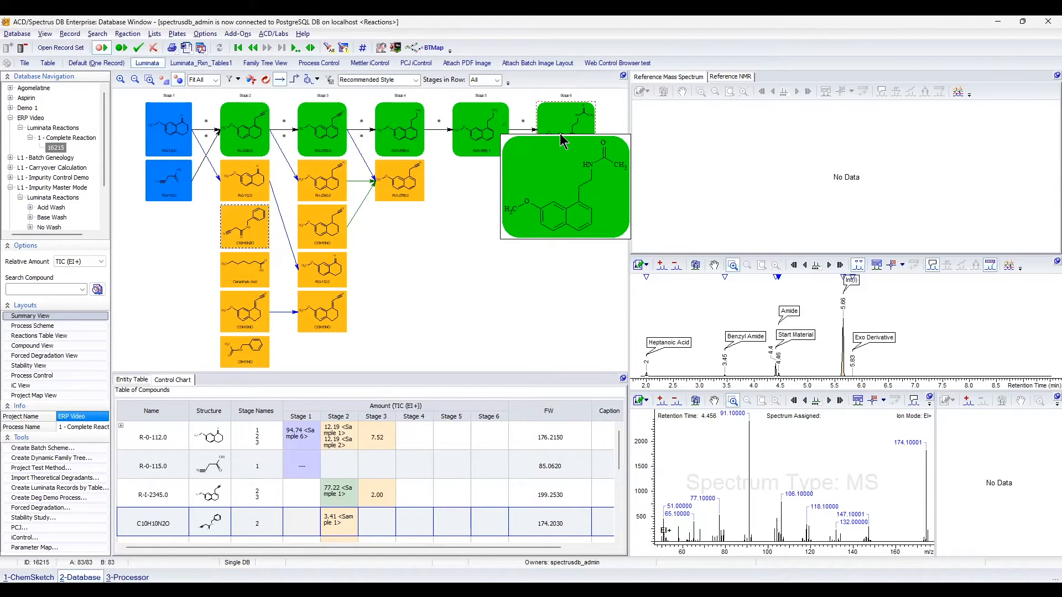
click(567, 132)
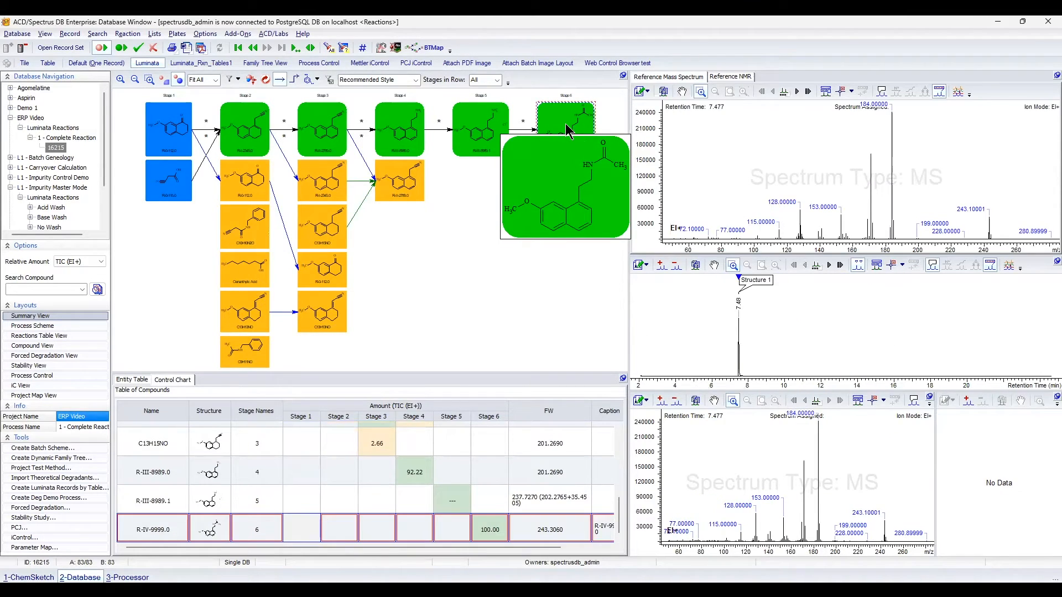
right_click(692, 181)
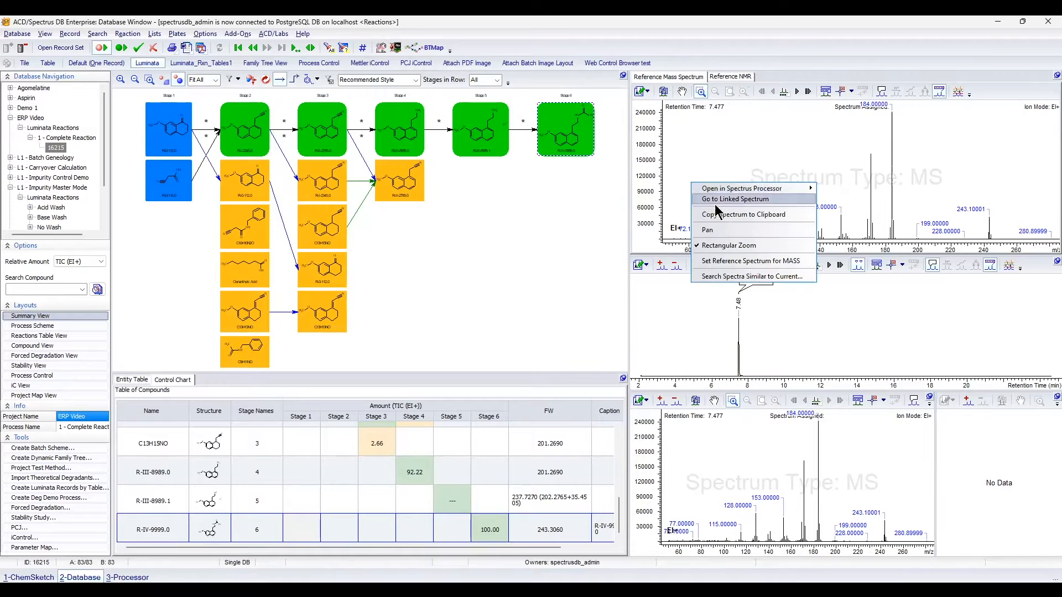
click(738, 261)
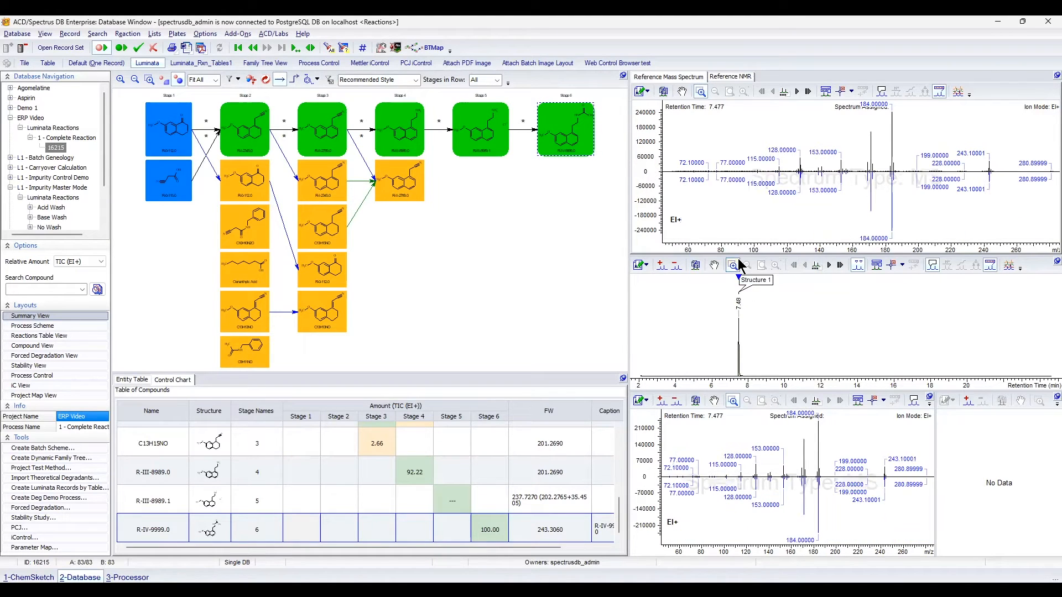
Clear the reference/overlay spectrum for MASS.
right_click(736, 208)
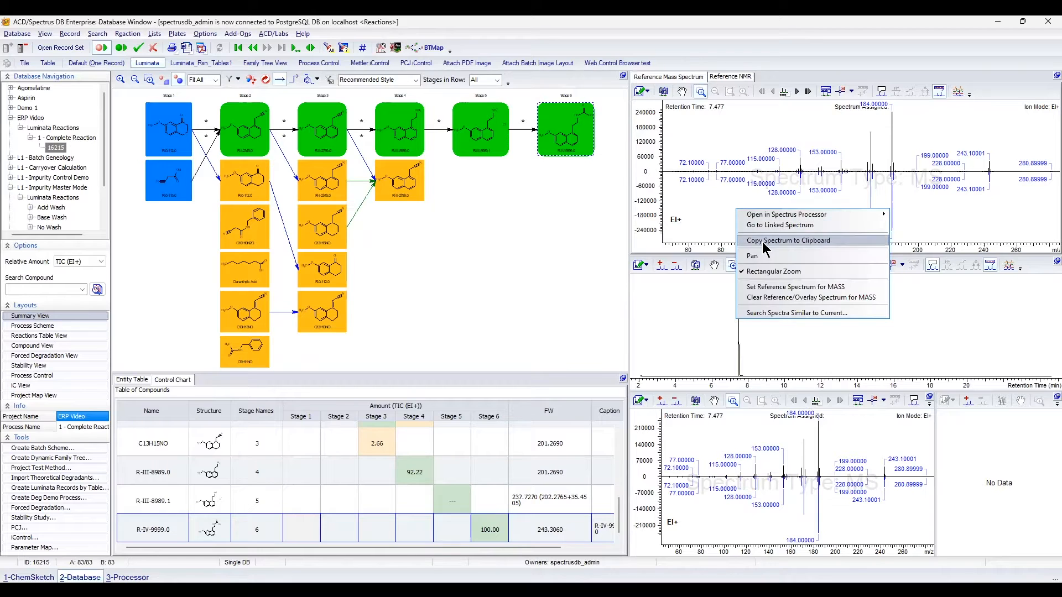
click(778, 298)
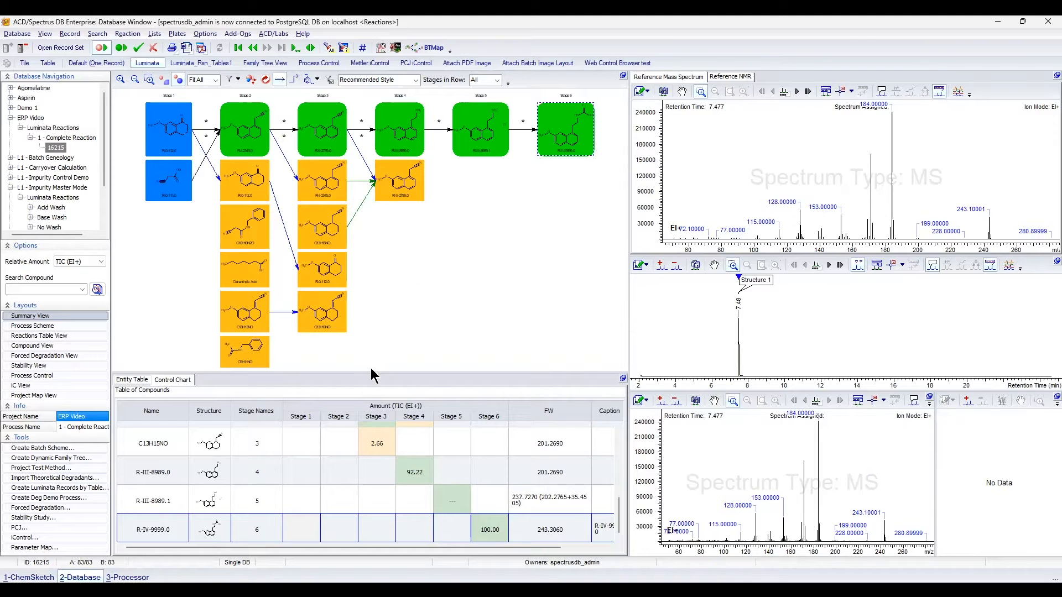
Enlarge the table pane below the process map and compare the Entity Table with the Control Chart.
drag(371, 373, 357, 262)
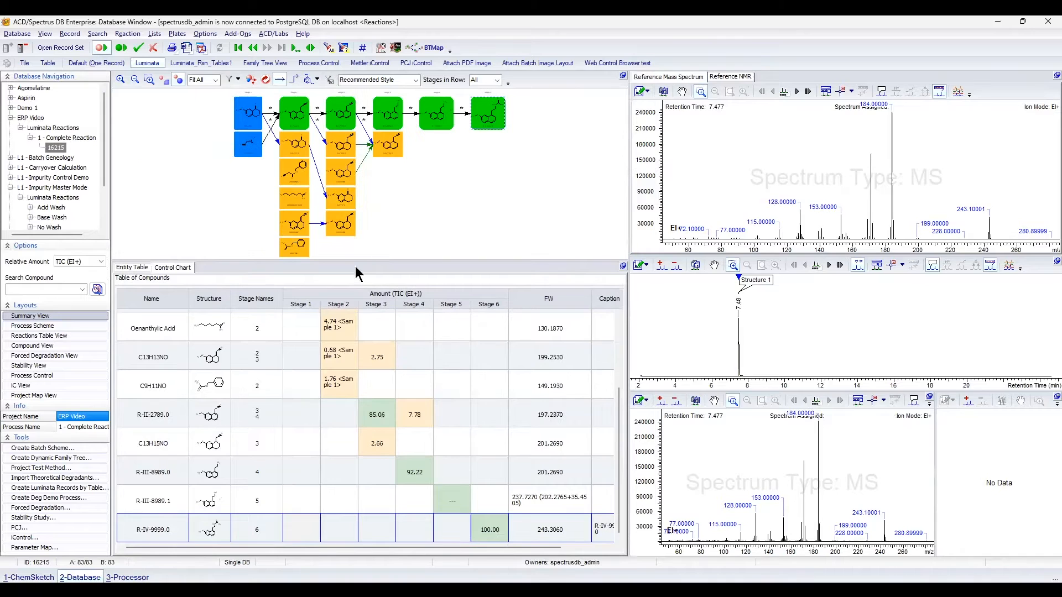
click(137, 269)
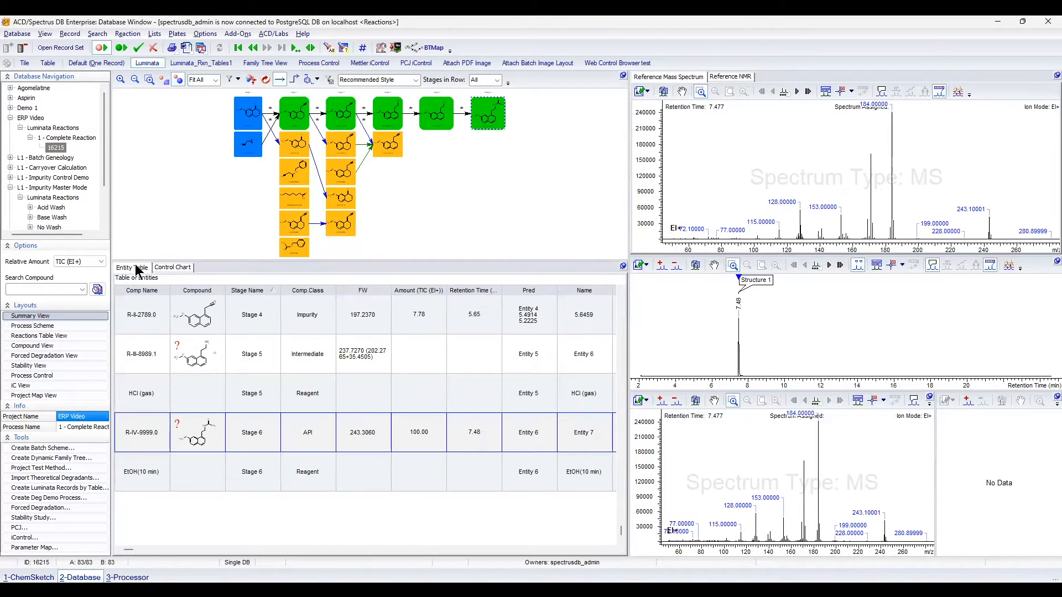
click(172, 269)
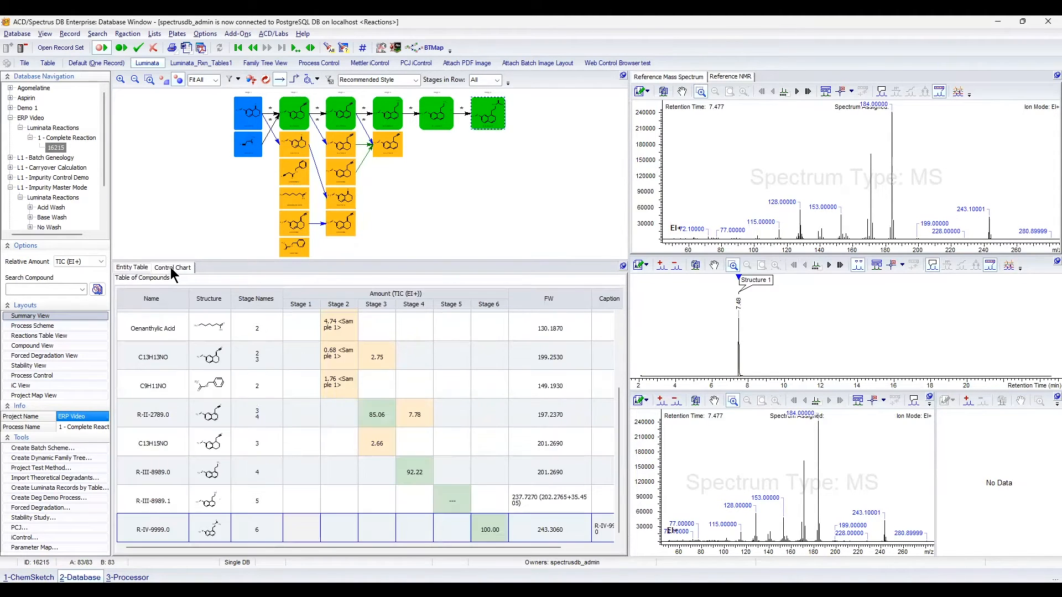
Examine the Stage 5 intermediate and the Stage 4 impurity rows in the Entity Table.
click(136, 269)
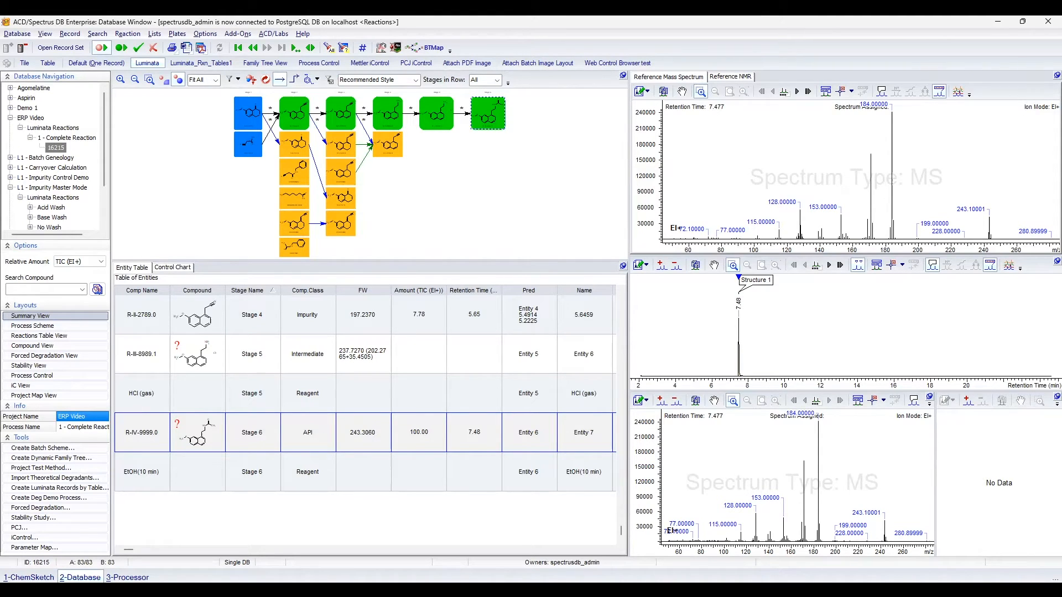
click(157, 370)
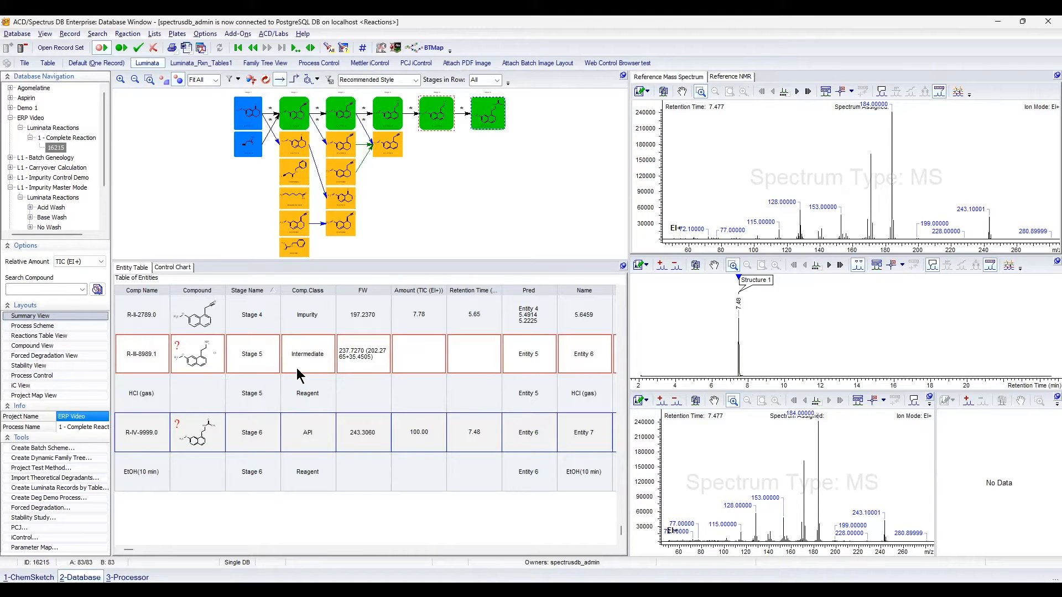
click(350, 326)
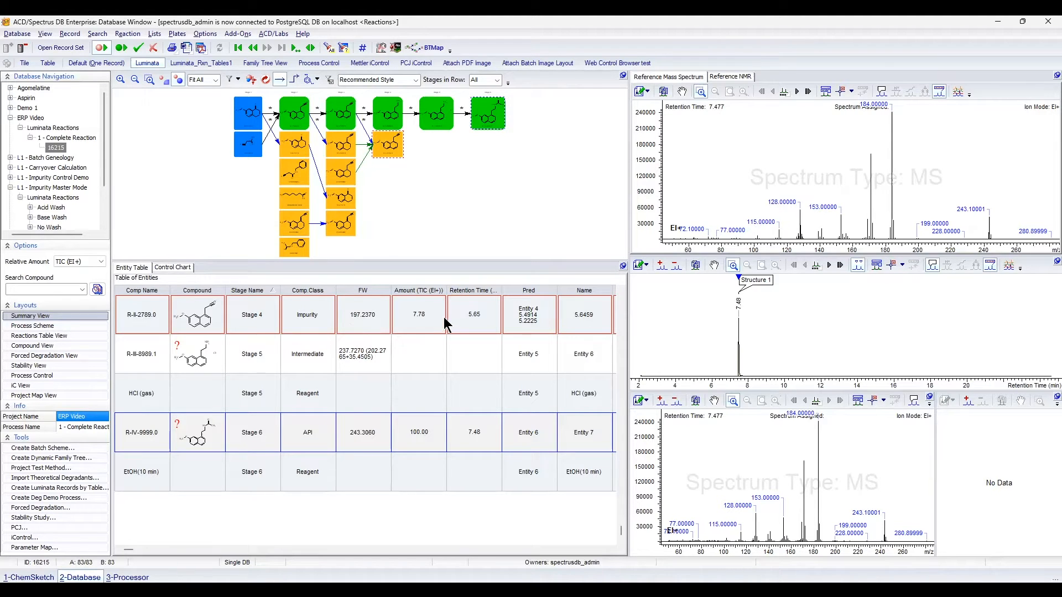
key(ctrl)
Compare the Control Chart with the Entity Table and view the linked spectra of the Stage 3 impurities C13H13NO and R-0-112.0.
click(172, 267)
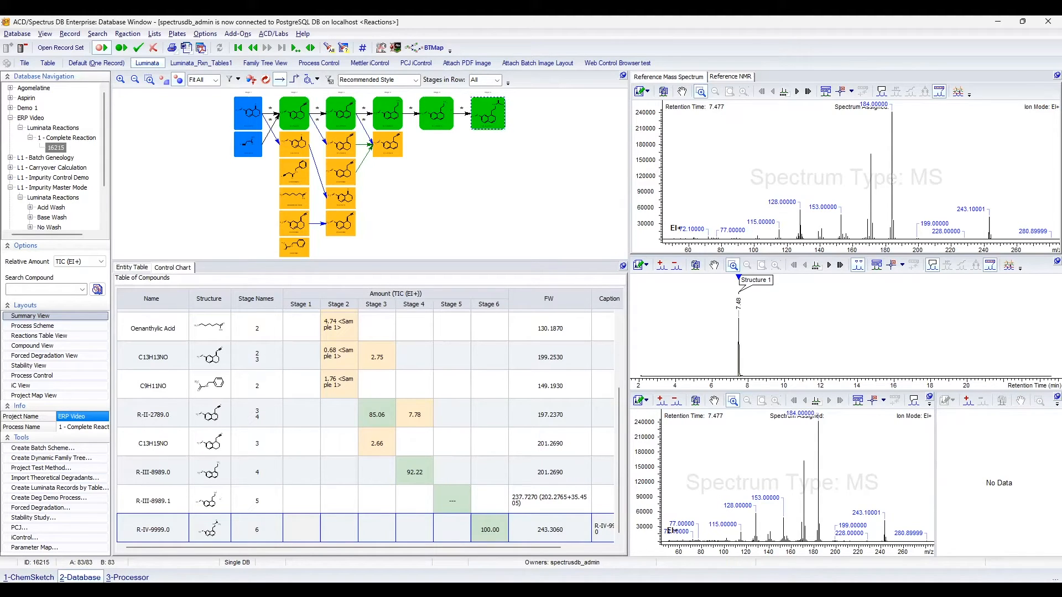
click(132, 268)
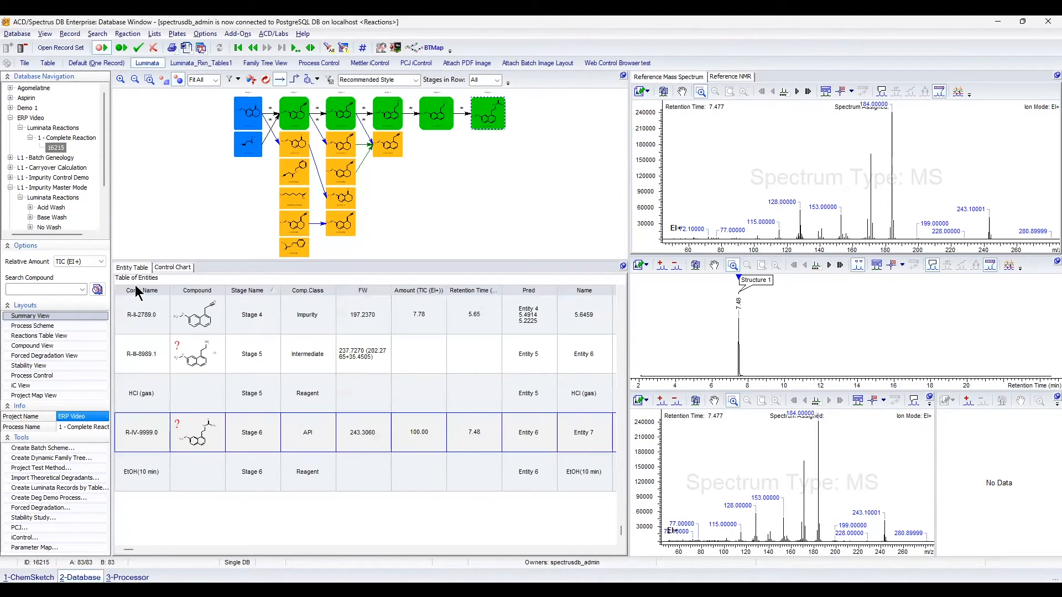
scroll(215, 383, up, 7)
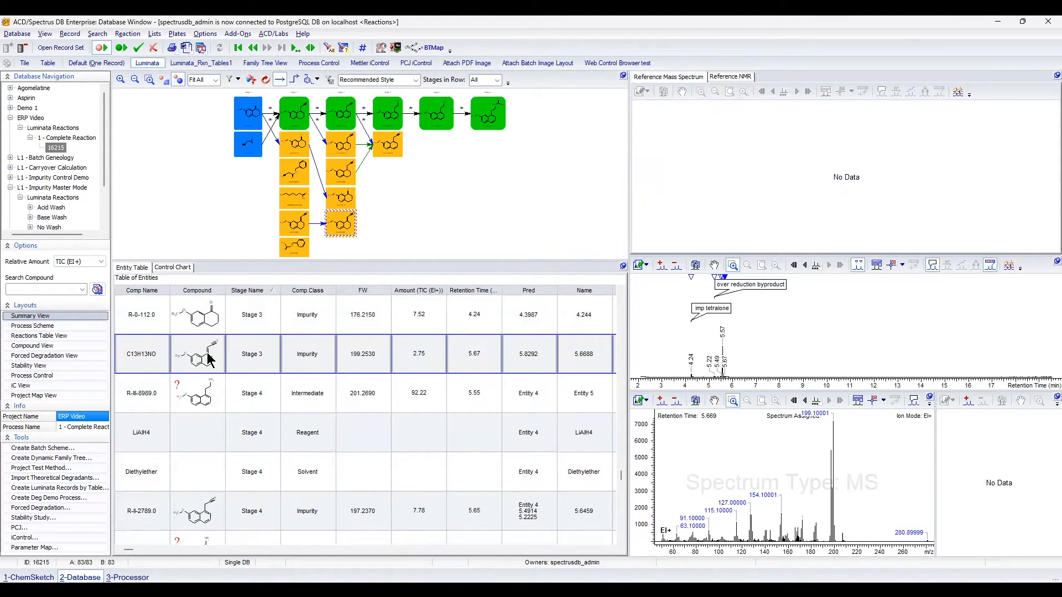
click(210, 358)
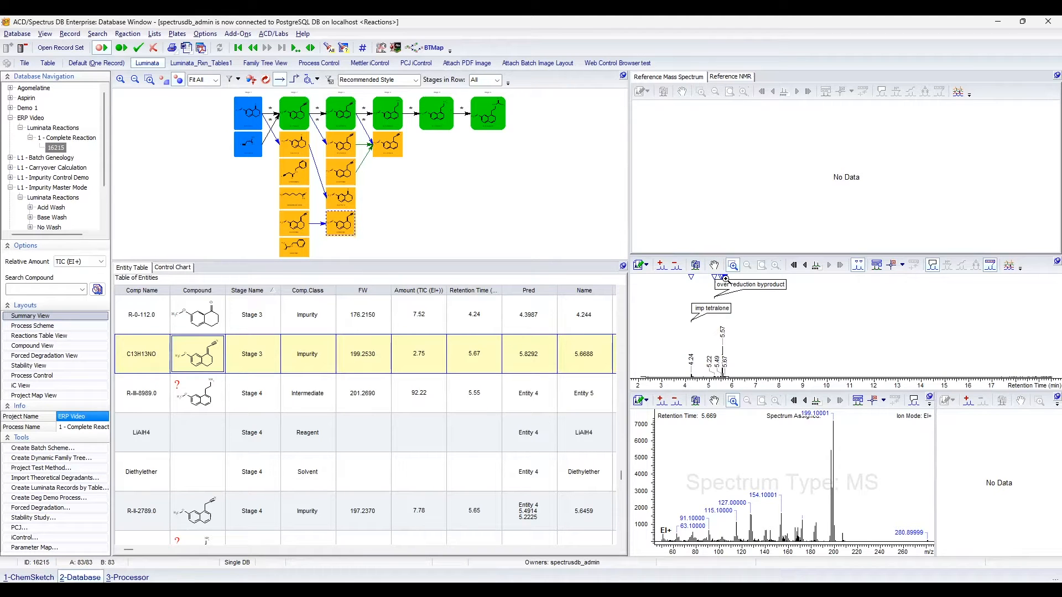
click(693, 277)
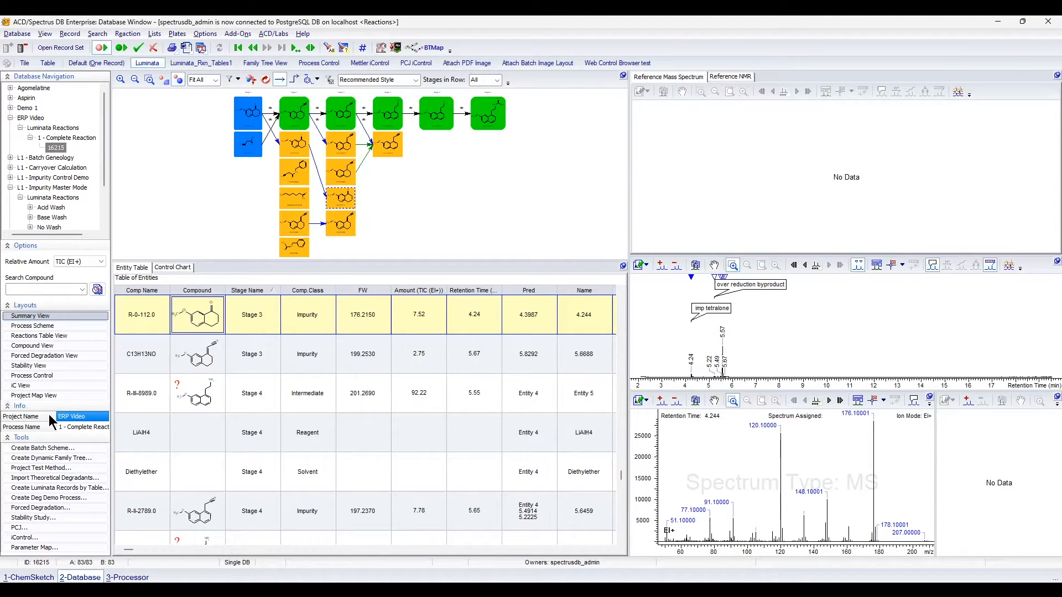
Add the agomelatine scheme from ChemSketch as a Luminata record, merging the highlighted components into one and copying the structure text to the database field.
click(42, 576)
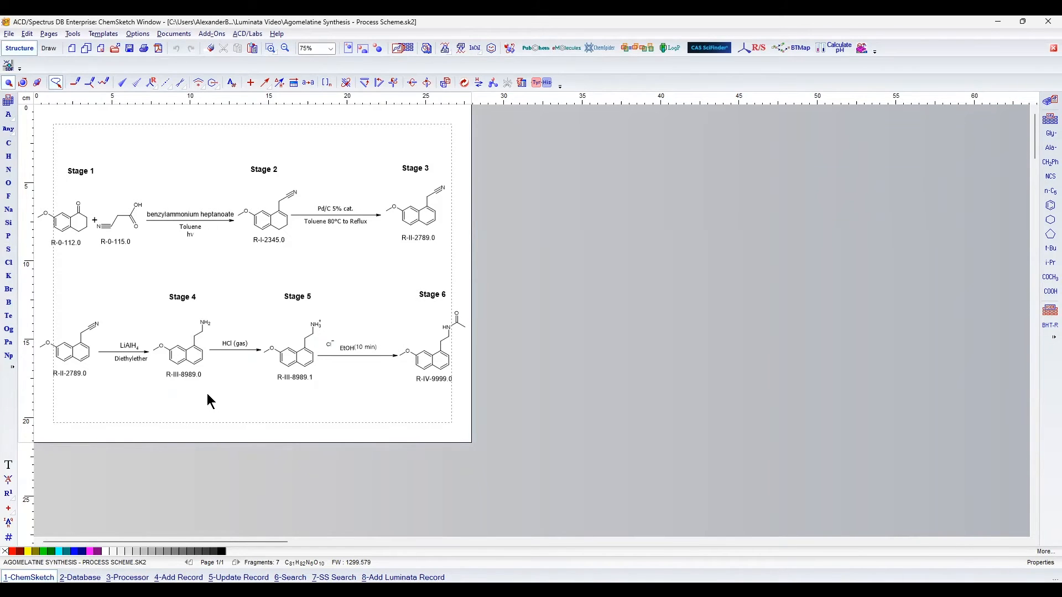
click(88, 242)
click(188, 230)
click(397, 578)
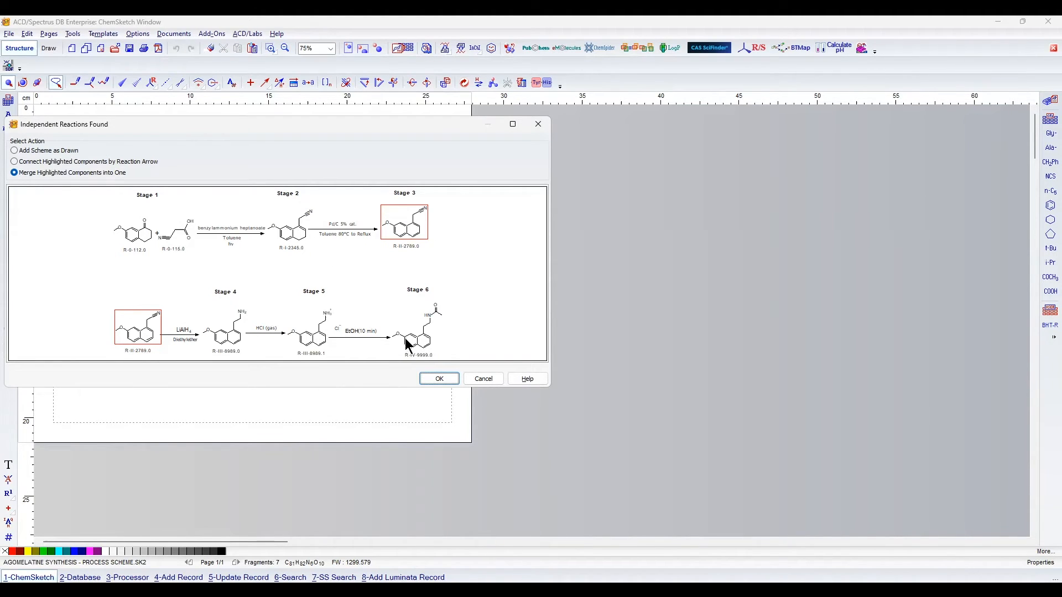
click(438, 379)
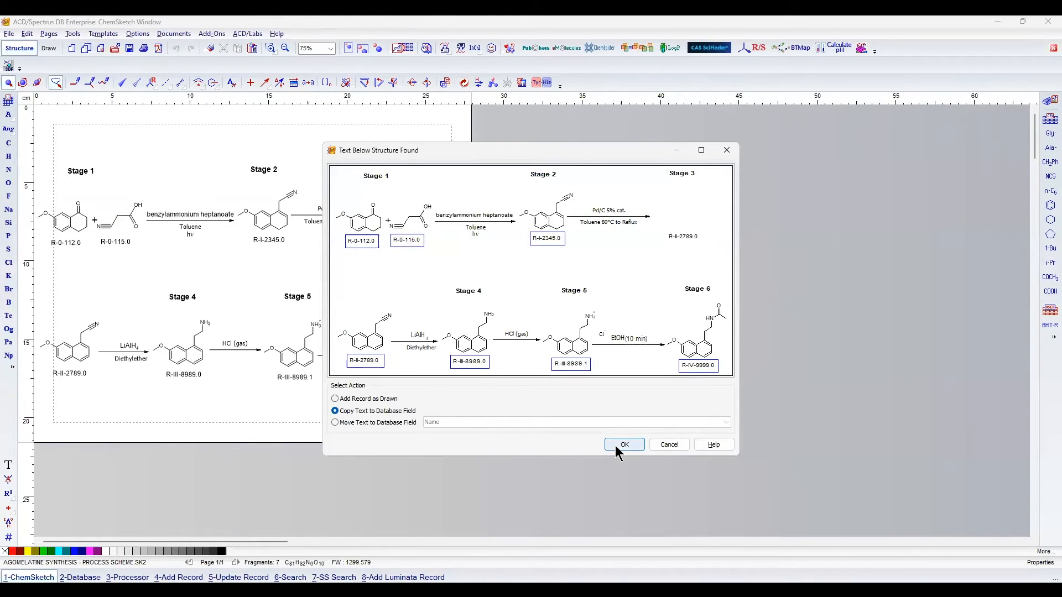
click(616, 445)
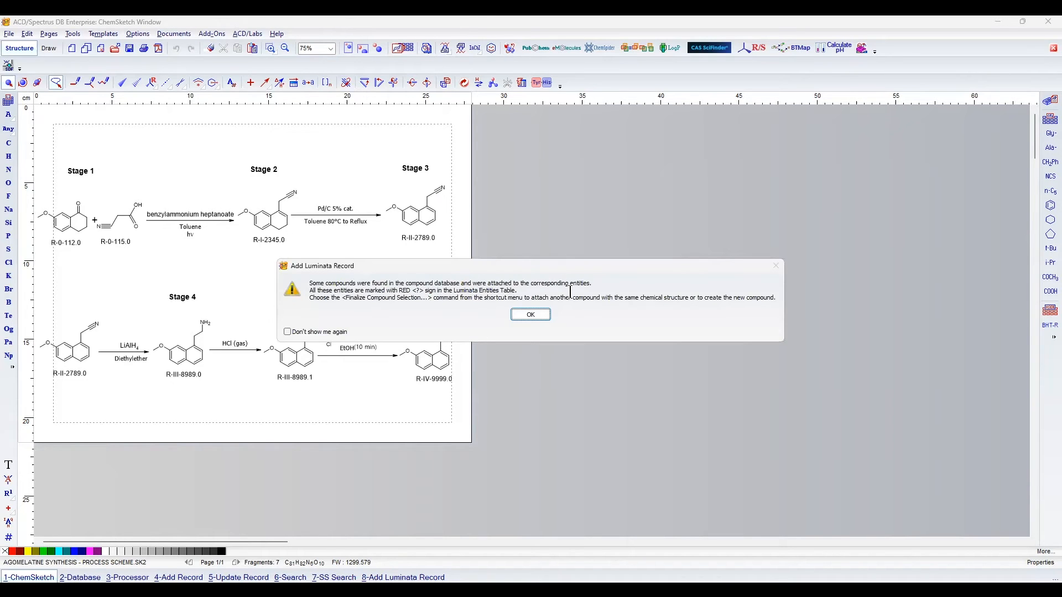
click(531, 314)
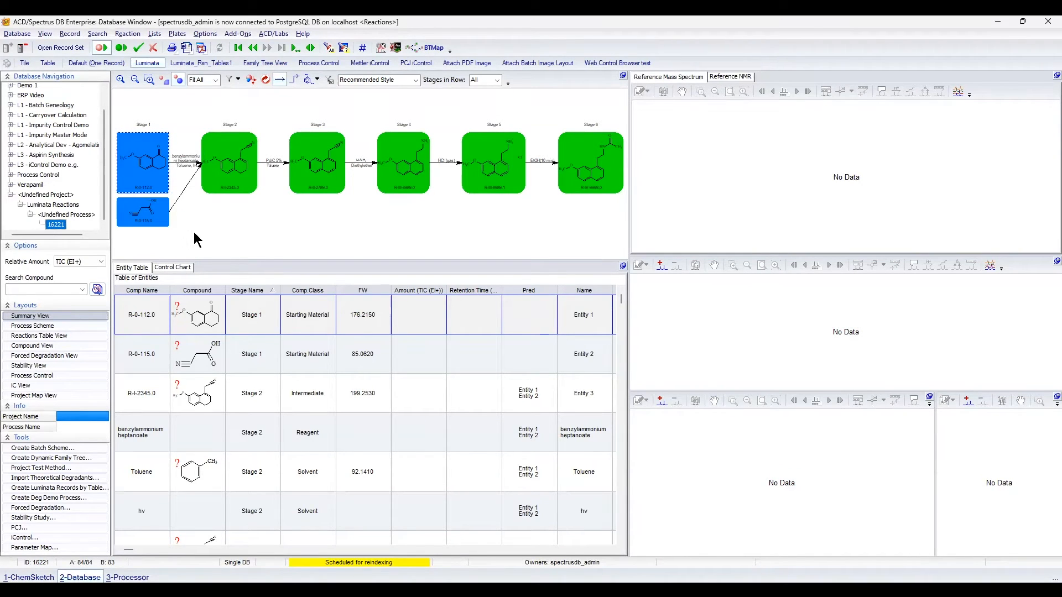
Assign the new Luminata record to the project "ERP Video" with the process name "2 - New Reaction".
click(80, 418)
click(80, 419)
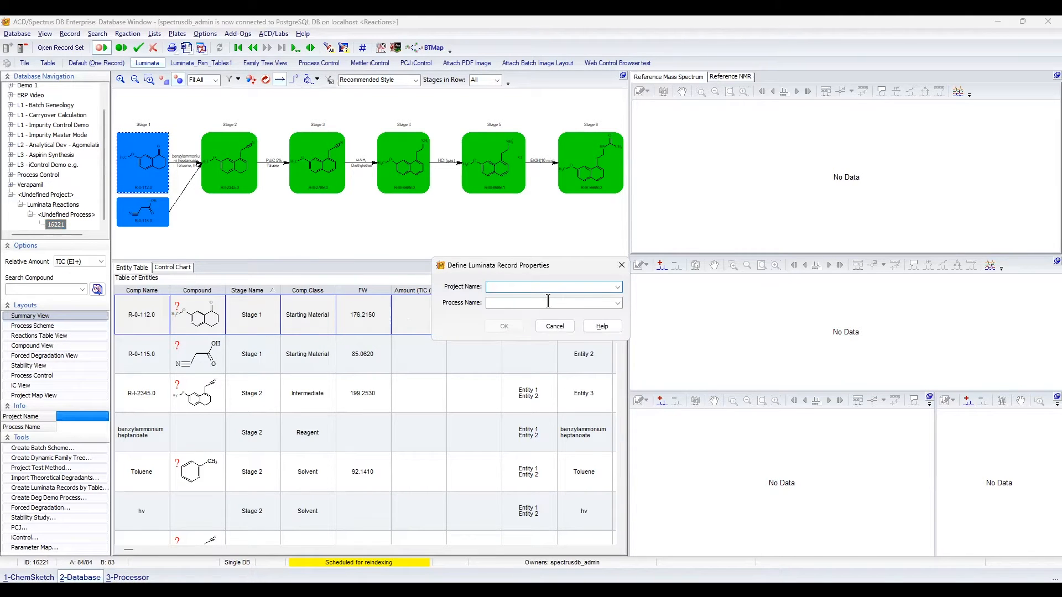
click(617, 287)
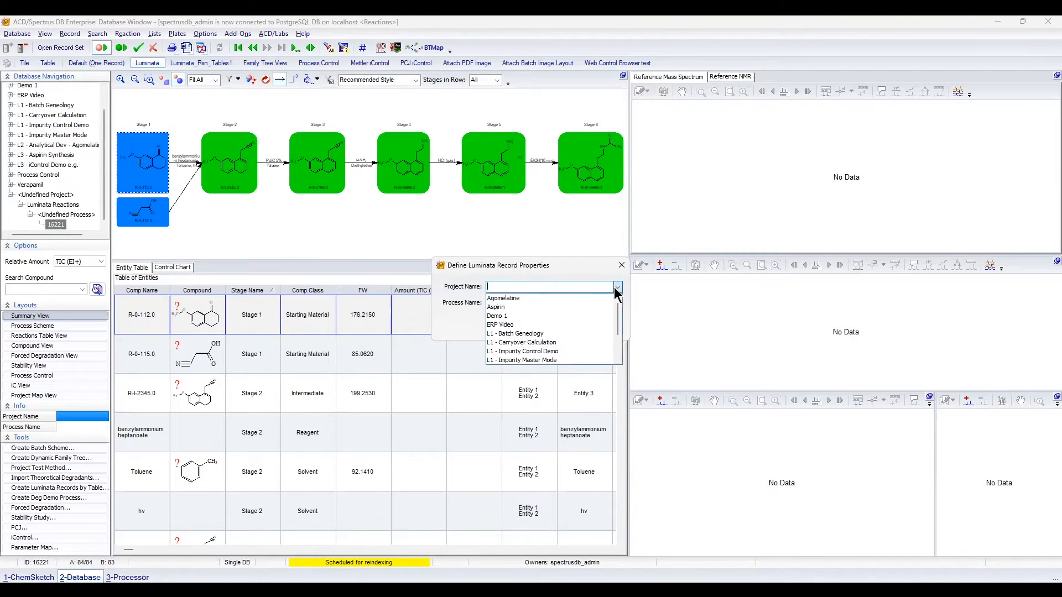
click(532, 325)
click(522, 303)
text(2 -)
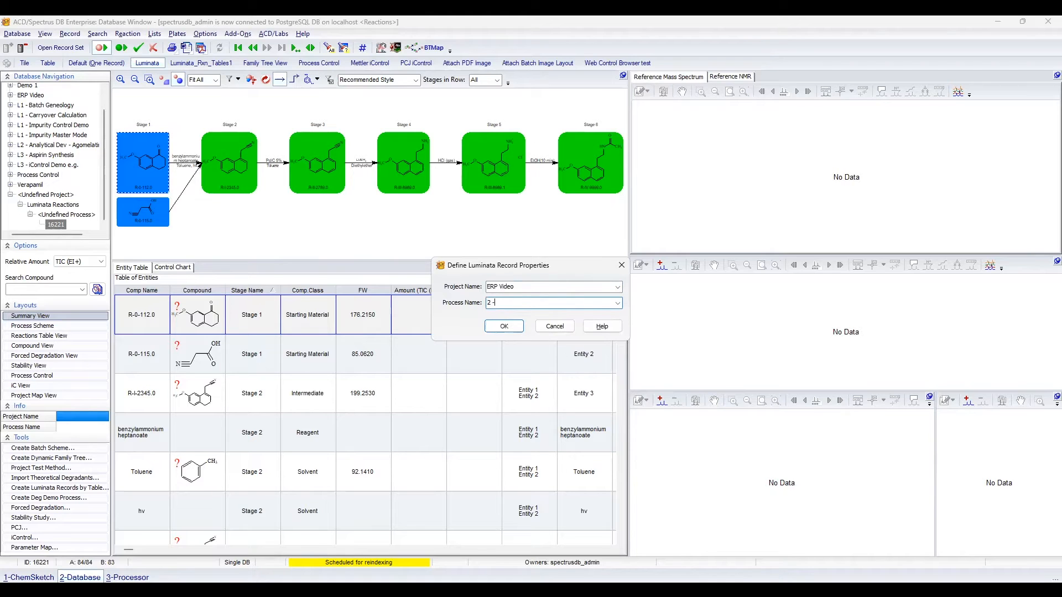
text( New Reaction)
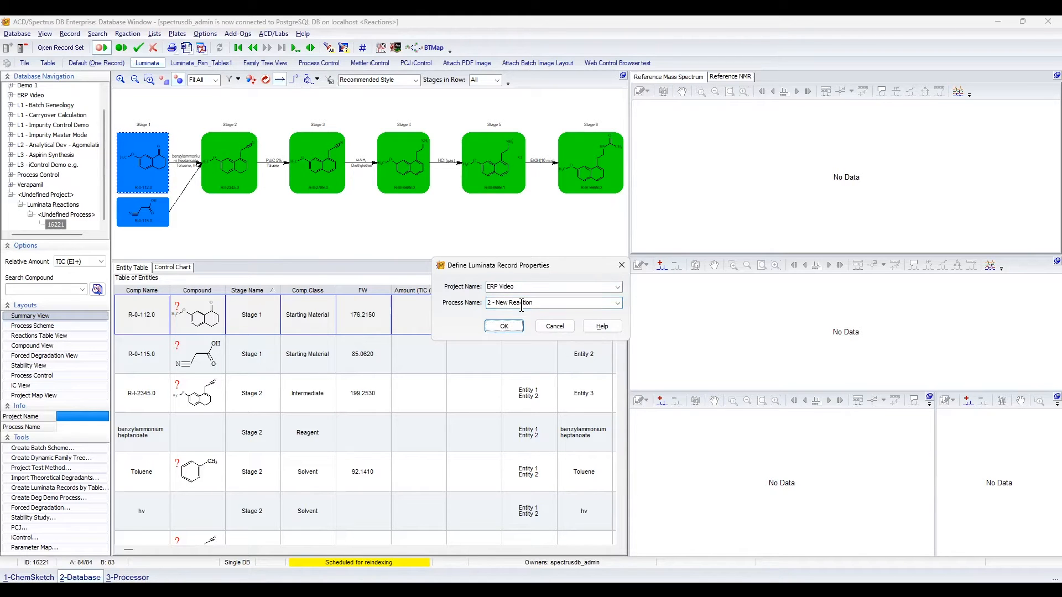
key(Return)
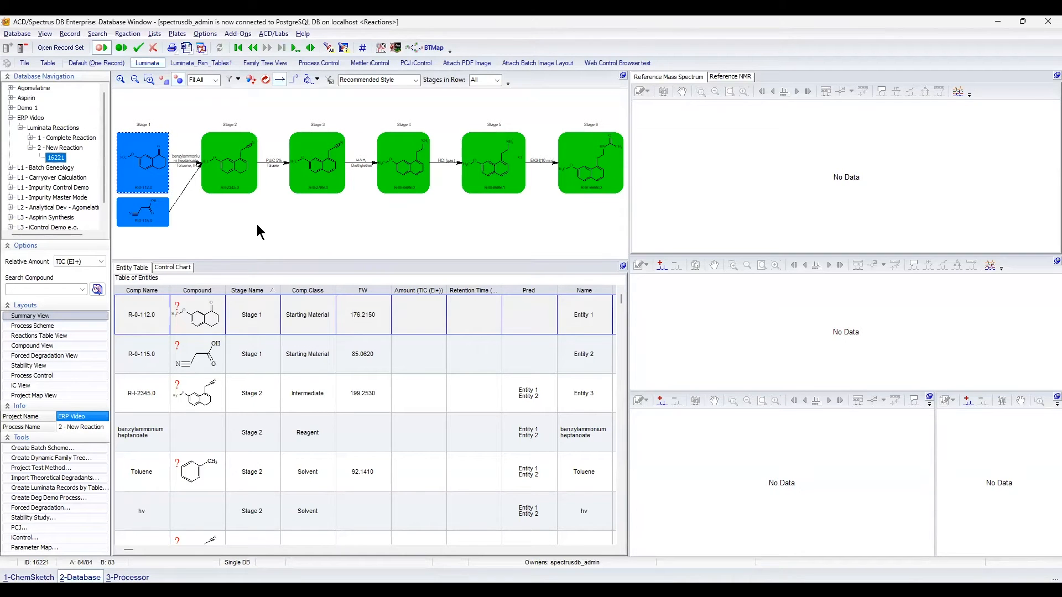
View the processed Agomelatine Stage 2 dataset in the Spectrus Processor window and return to the Spectrus DB Enterprise database window.
click(243, 183)
click(125, 580)
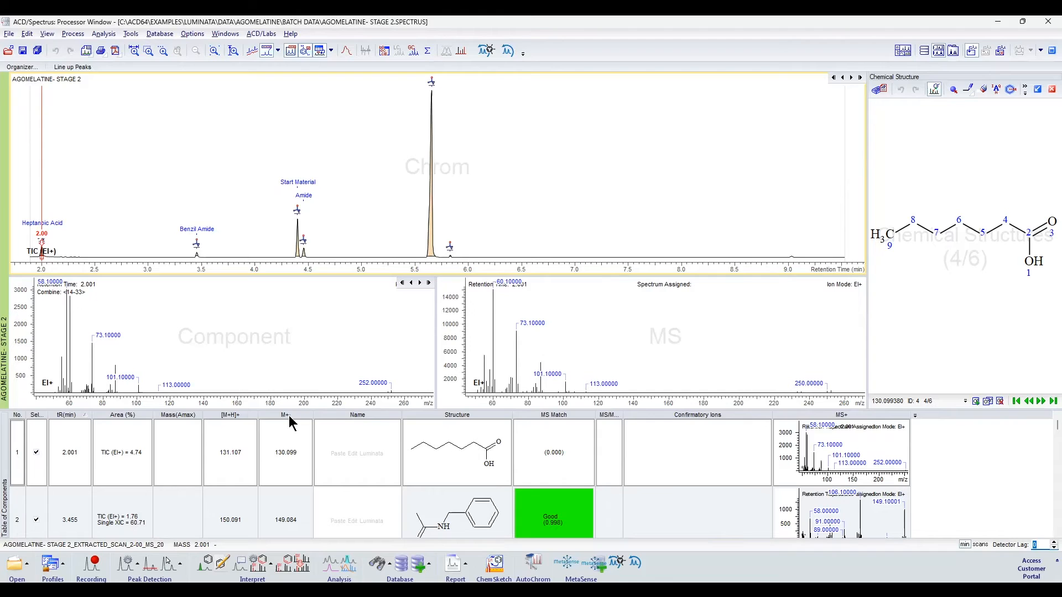
click(263, 34)
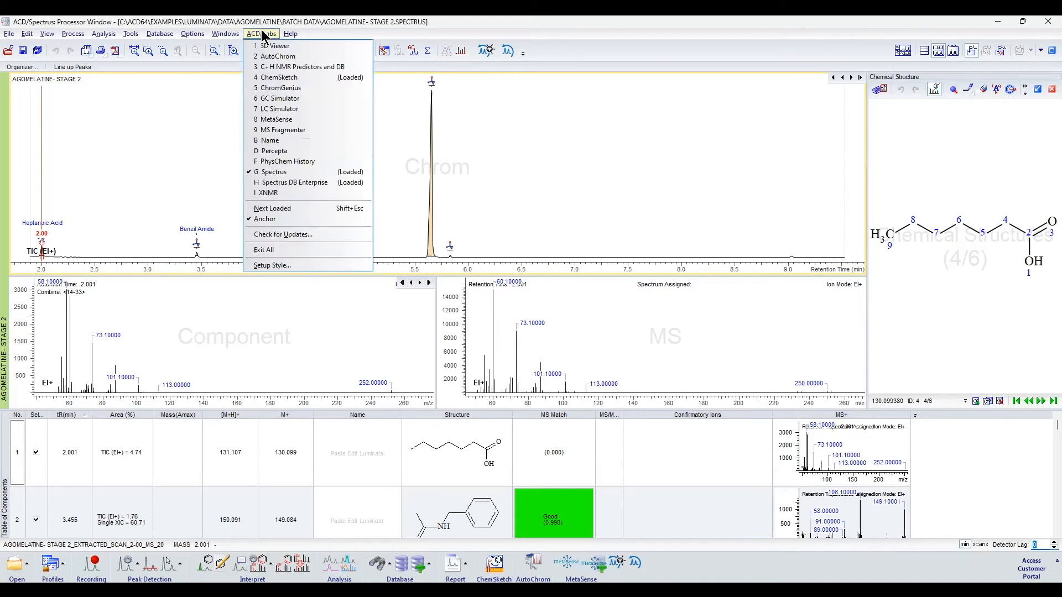
click(291, 185)
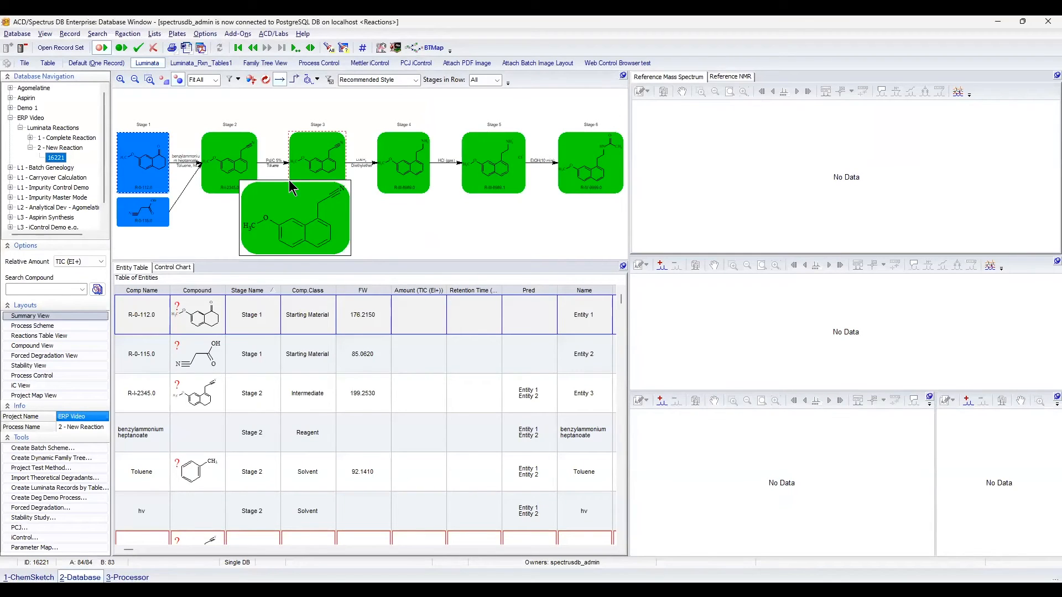
Attach the dataset AGOMELATINE- STAGE 2.SPECTRUS to Stage 2 of the new reaction and accept all the matched peaks.
click(219, 156)
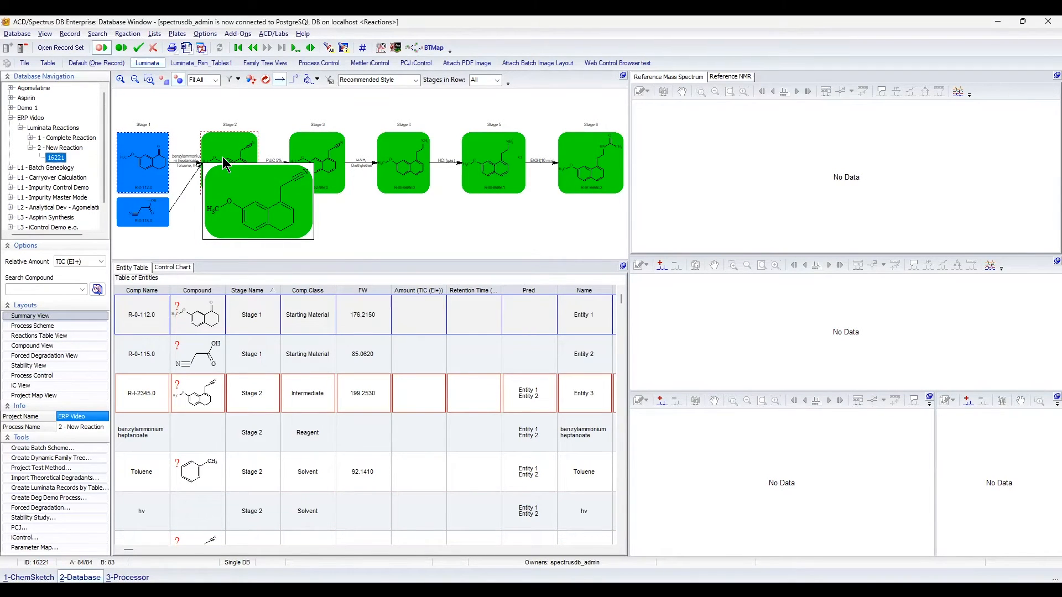
right_click(222, 157)
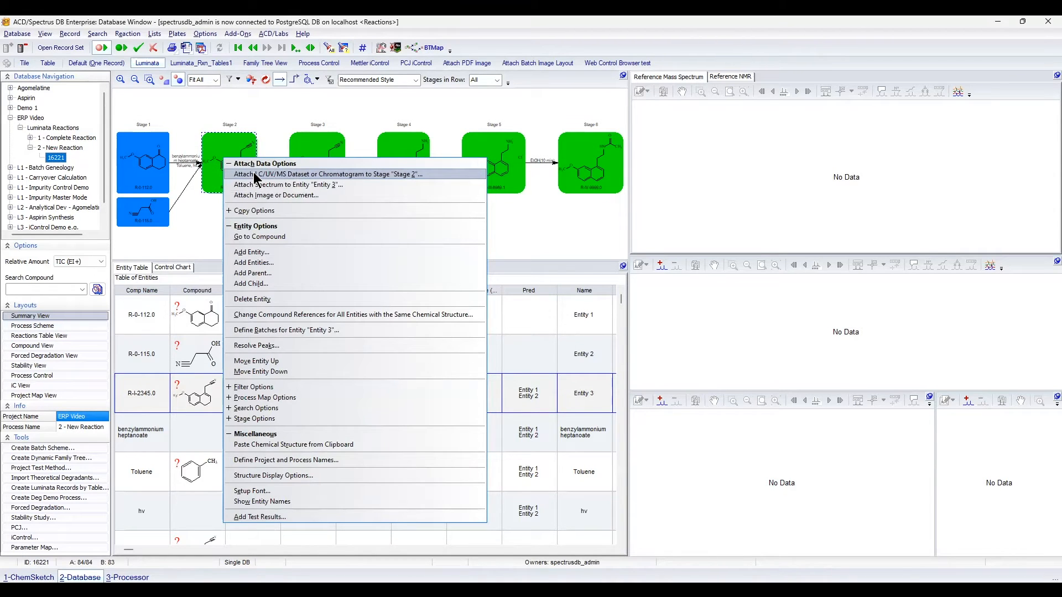
click(255, 175)
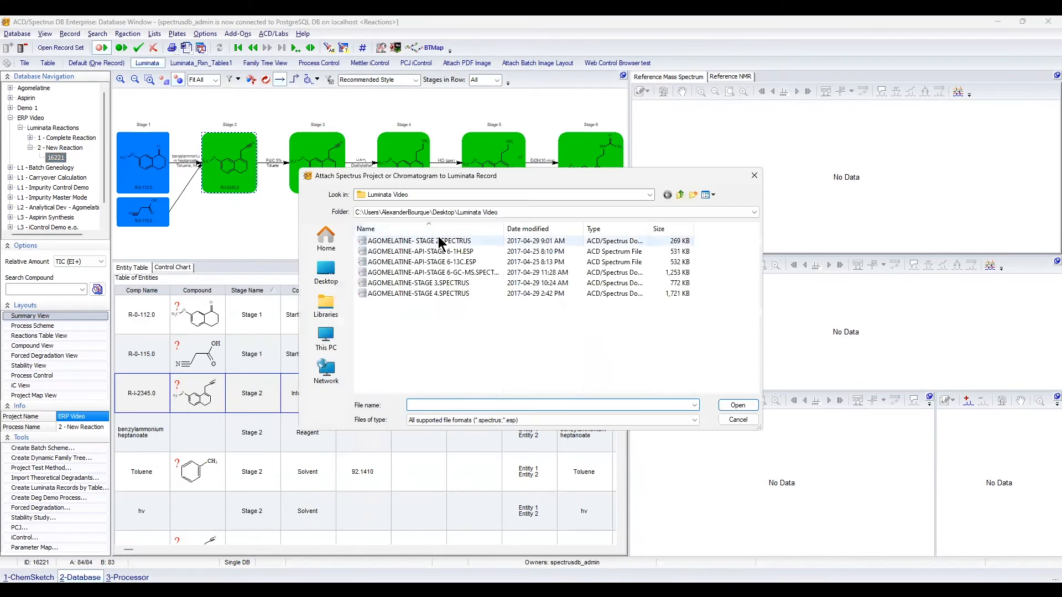
click(441, 242)
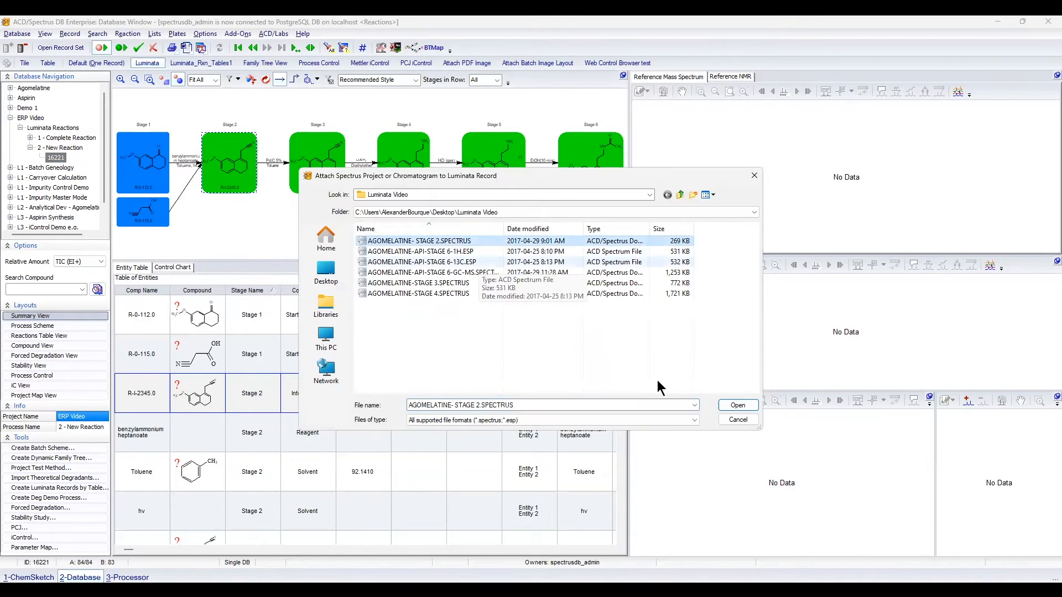
click(738, 406)
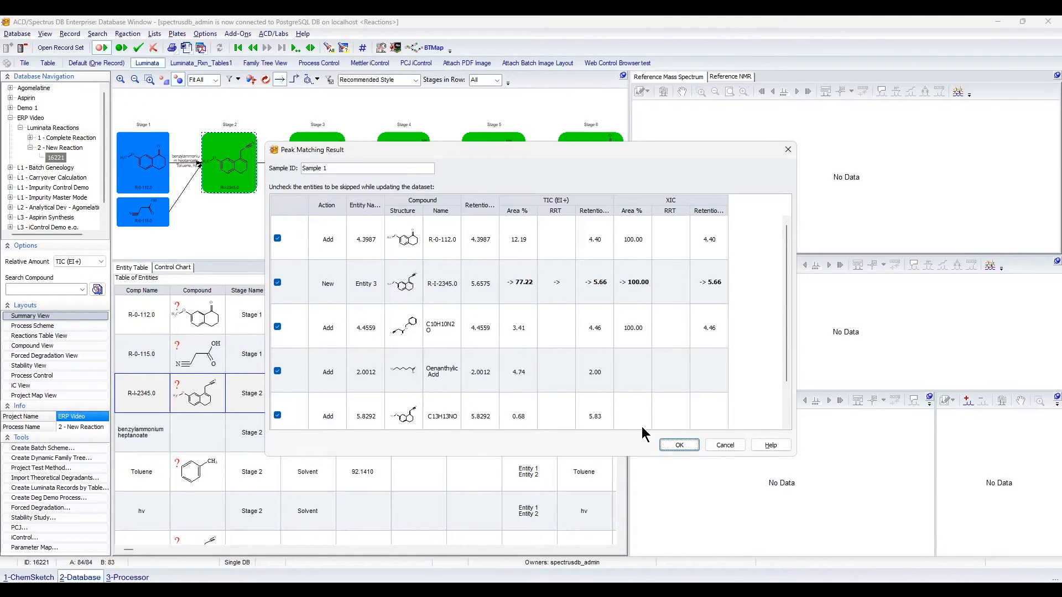
click(676, 444)
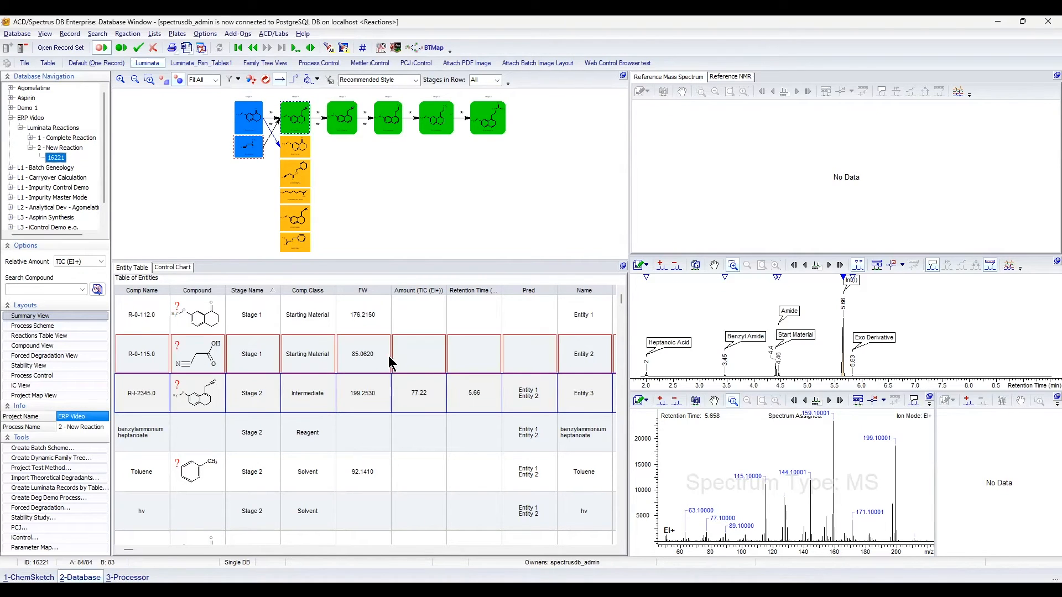
Review the Stage 2 intermediate's amount and retention time in the Entity Table, and the compound amounts in the Control Chart.
click(429, 394)
click(454, 399)
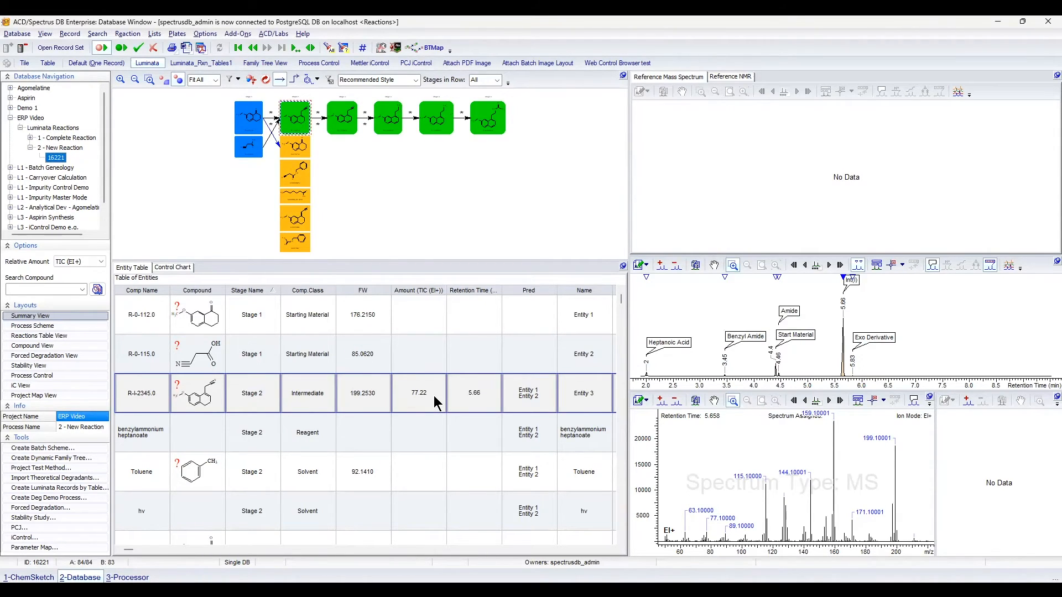
click(167, 268)
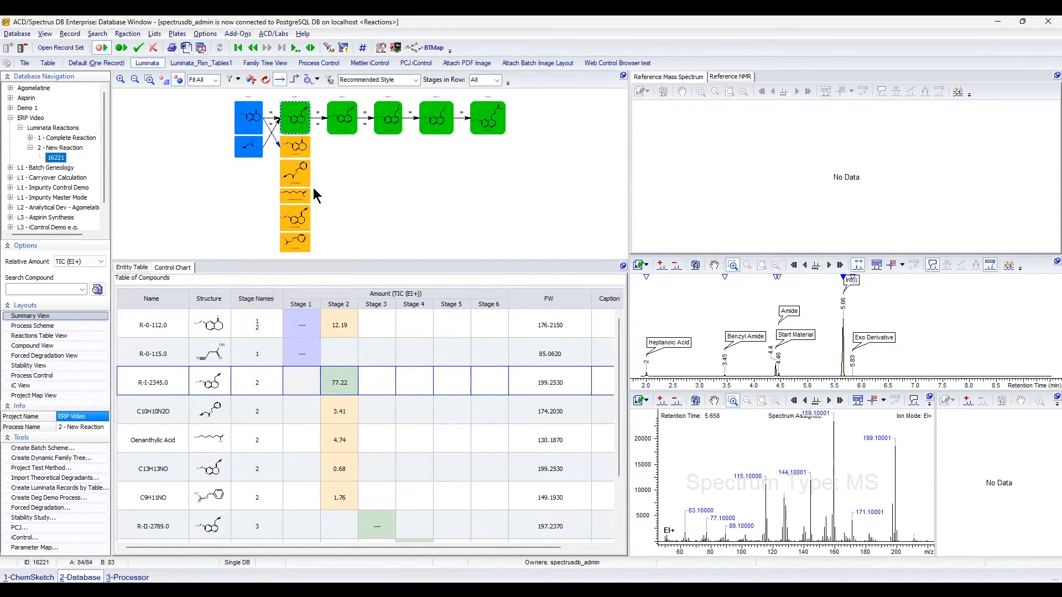
key(ctrl)
key(ctrl)
Open the No Wash reaction record from the project "L1 - Impurity Master Mode".
click(10, 197)
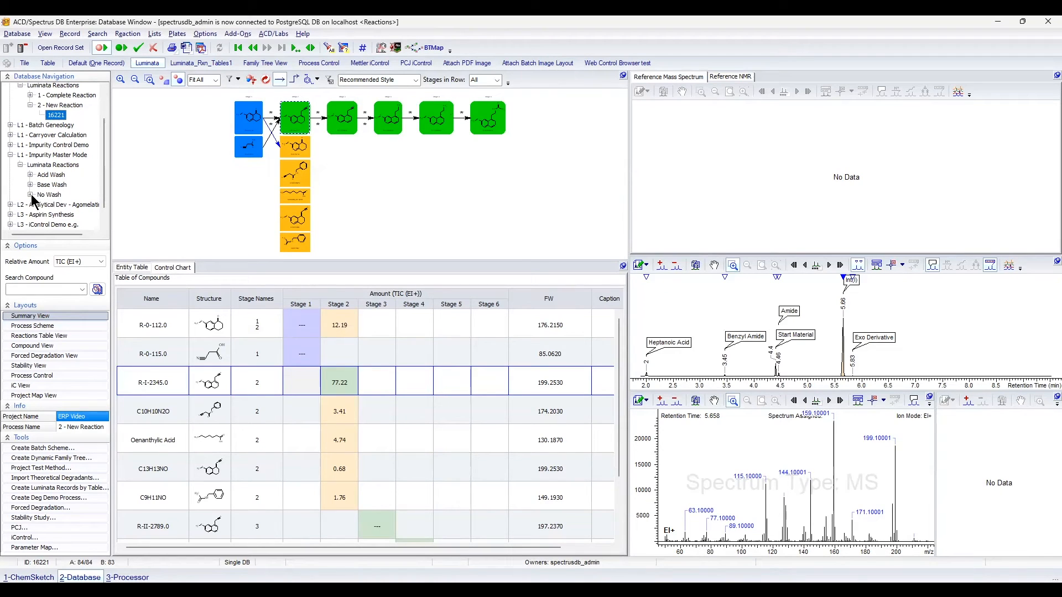
click(31, 194)
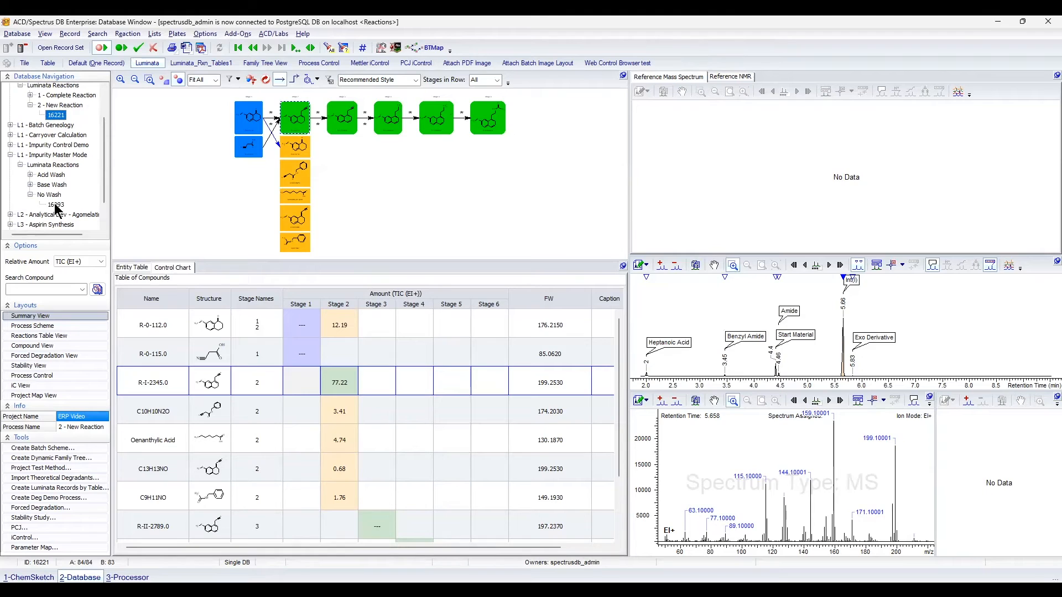
click(55, 205)
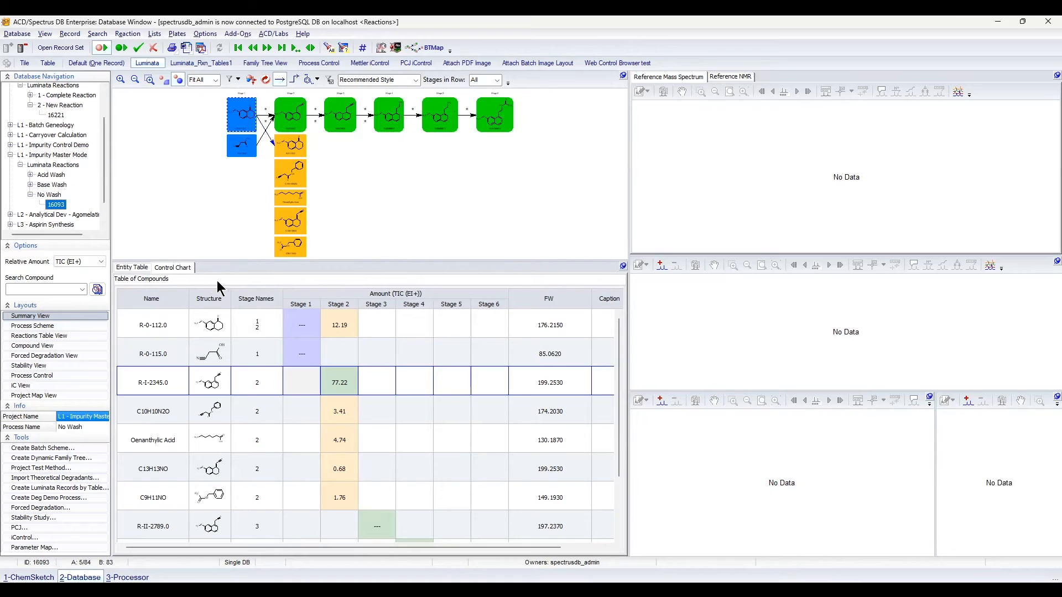
Switch the Control Chart to Impurity Master Mode for Acid Wash, Base Wash and No Wash, filtered to Stage 2 impurities and intermediates.
click(178, 273)
click(380, 363)
right_click(381, 366)
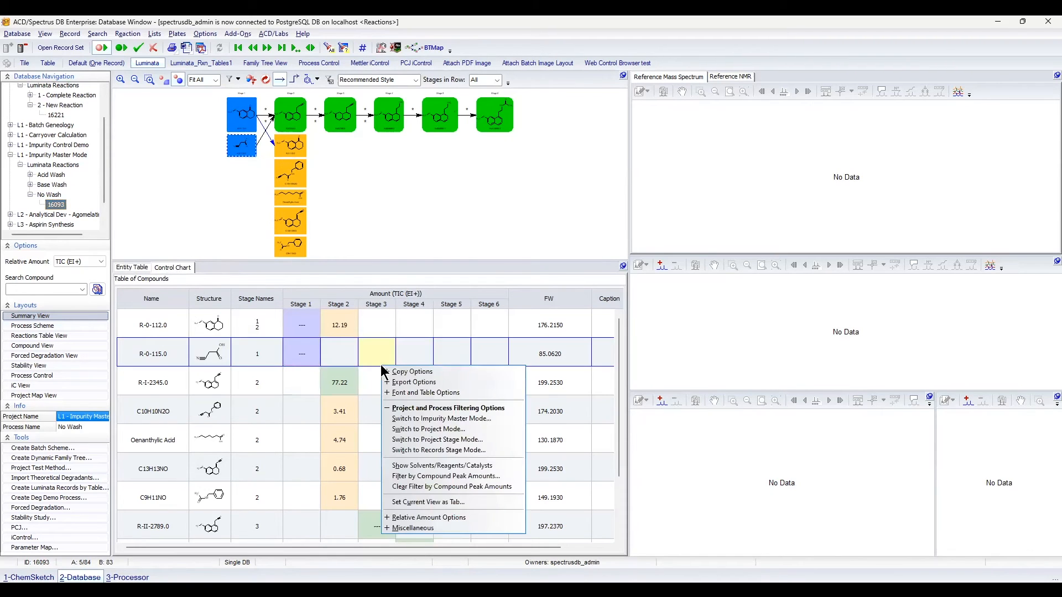
click(434, 418)
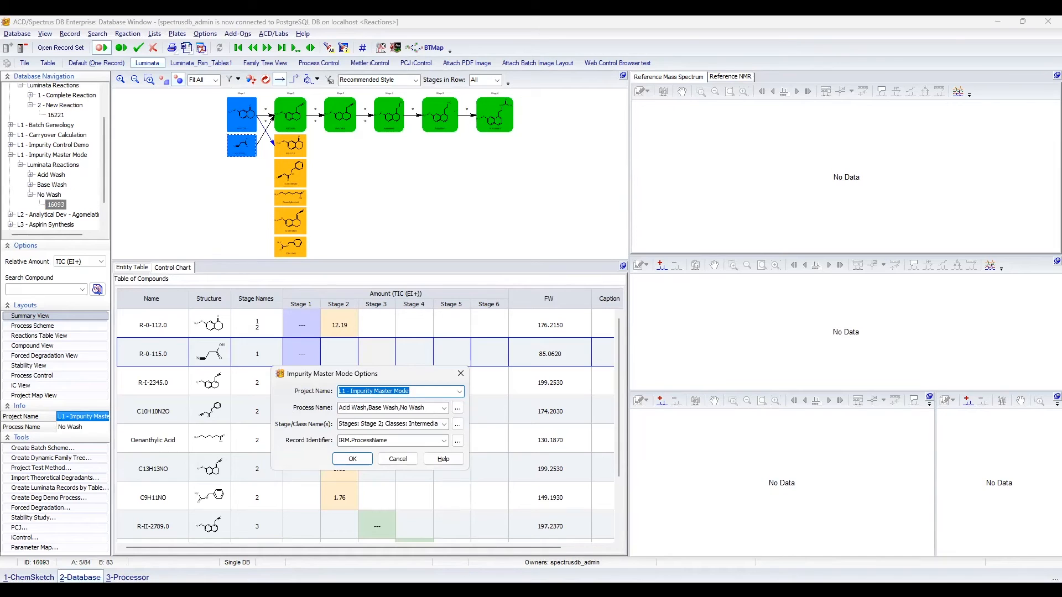
click(457, 409)
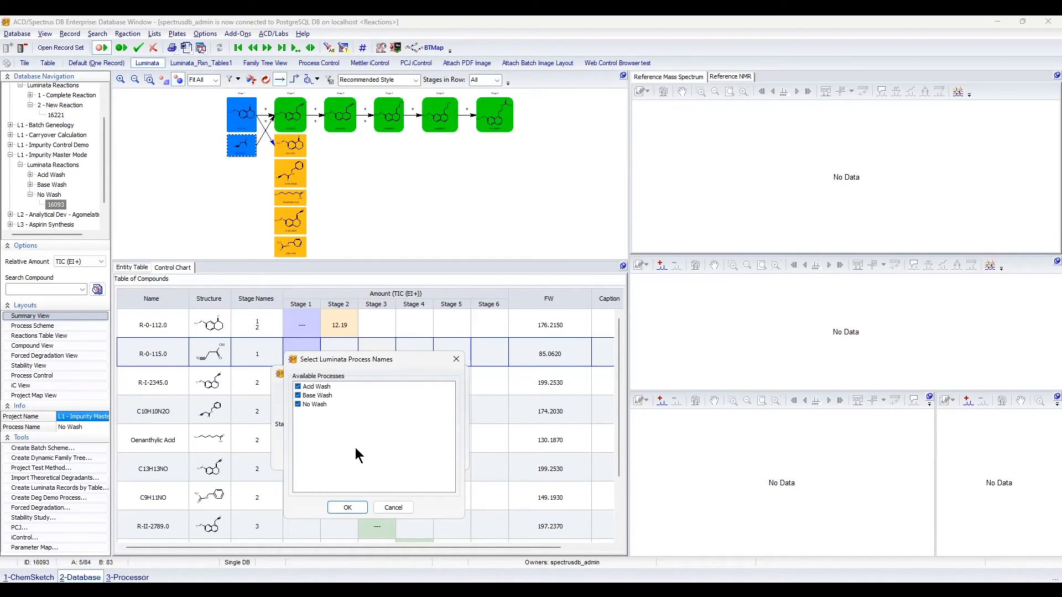
click(366, 512)
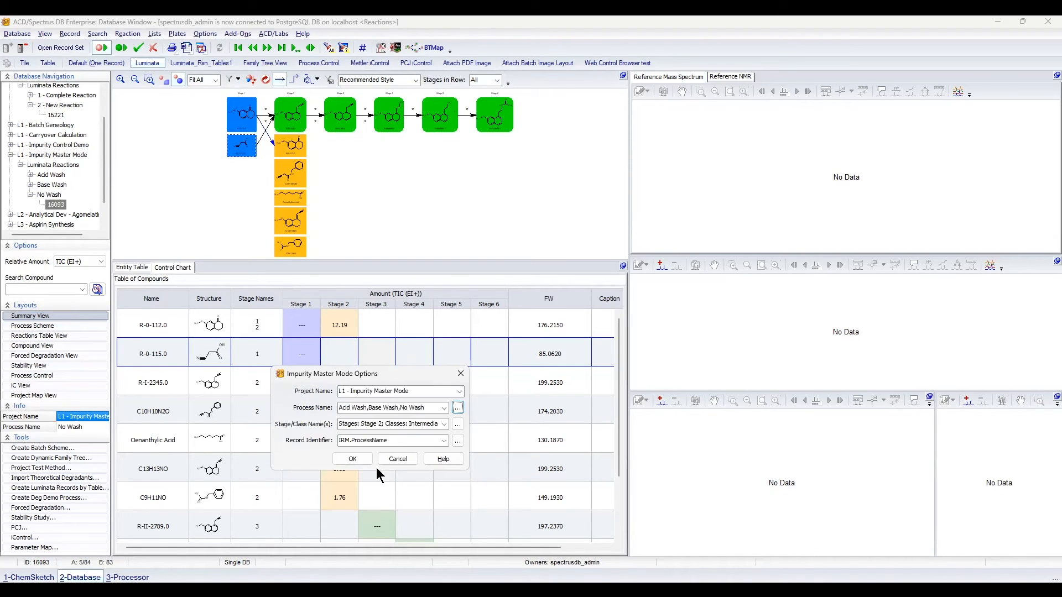
click(458, 425)
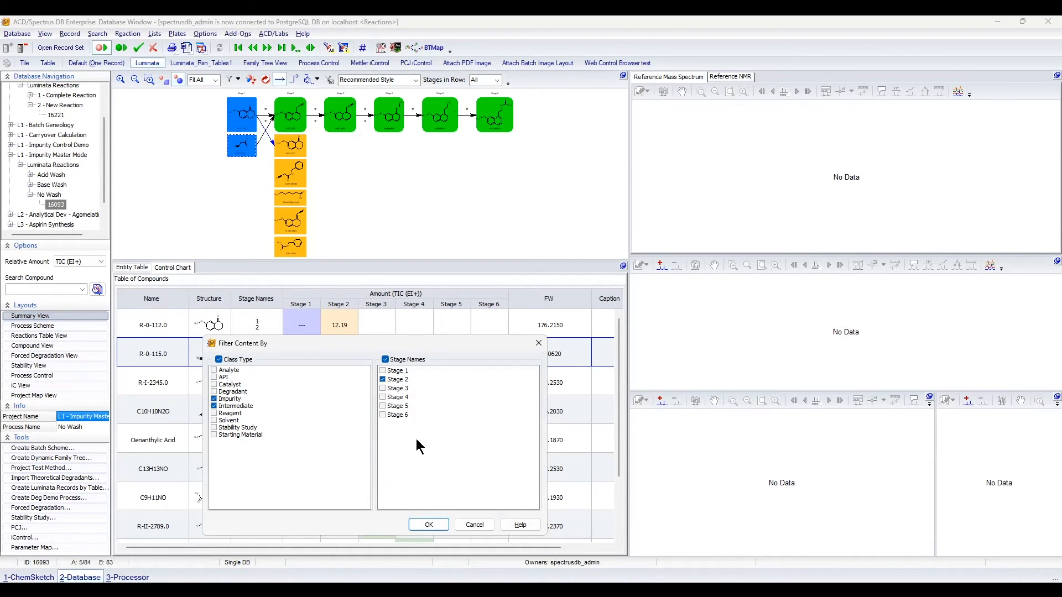
click(428, 530)
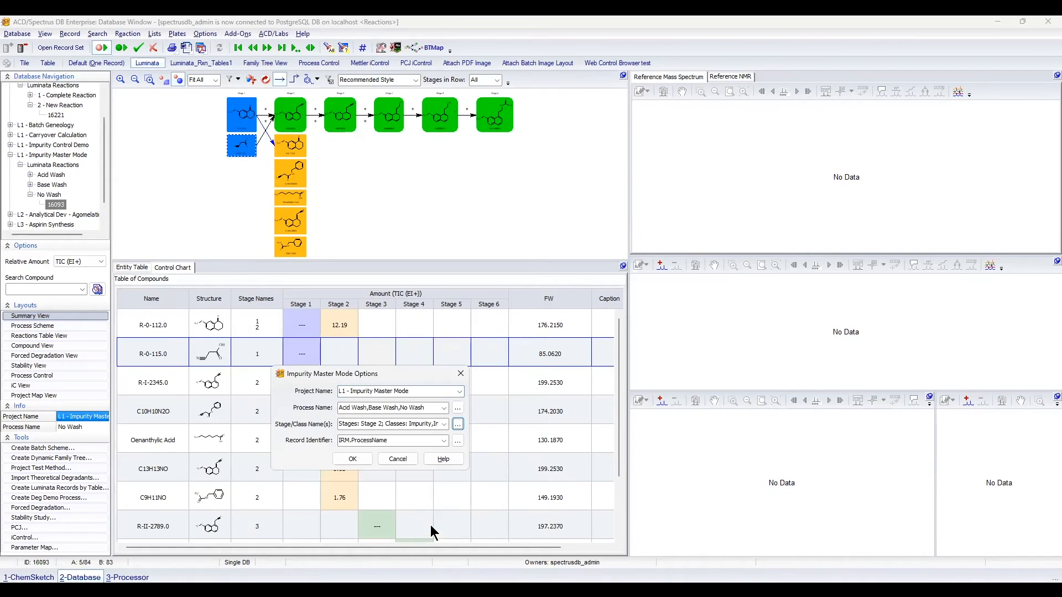
click(356, 467)
Compare the amounts and ranges of the Stage 2 intermediate and impurities across the No Wash, Acid Wash and Base Wash processes.
click(335, 411)
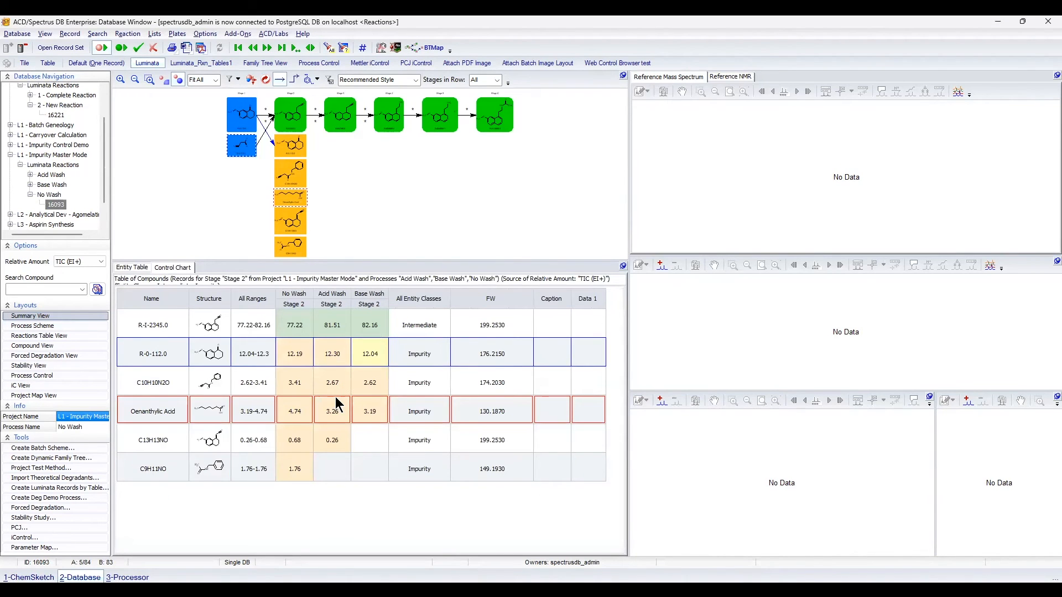
click(320, 390)
click(261, 330)
click(269, 354)
click(275, 442)
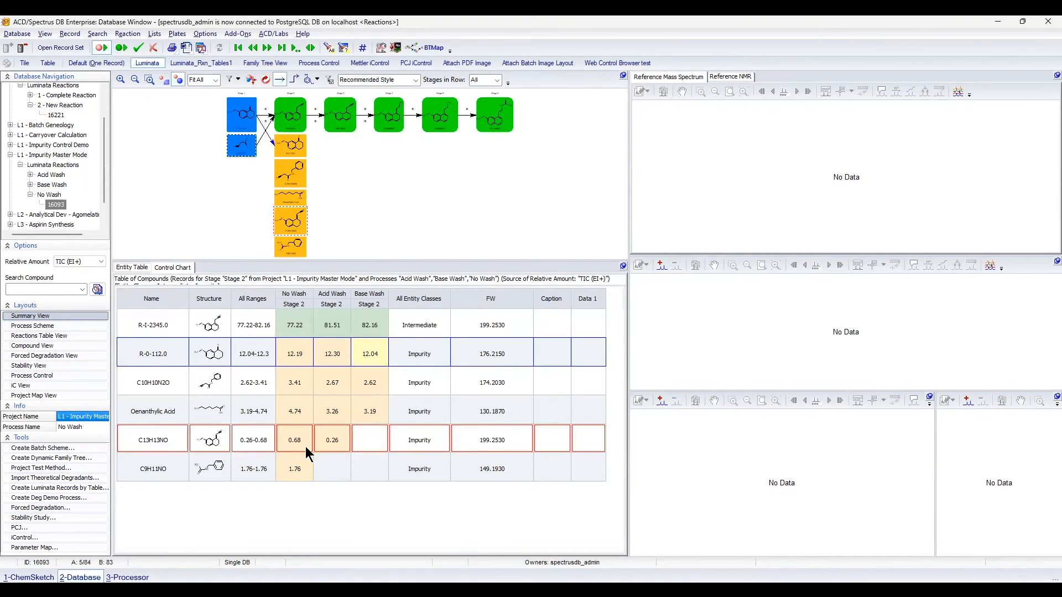
click(311, 384)
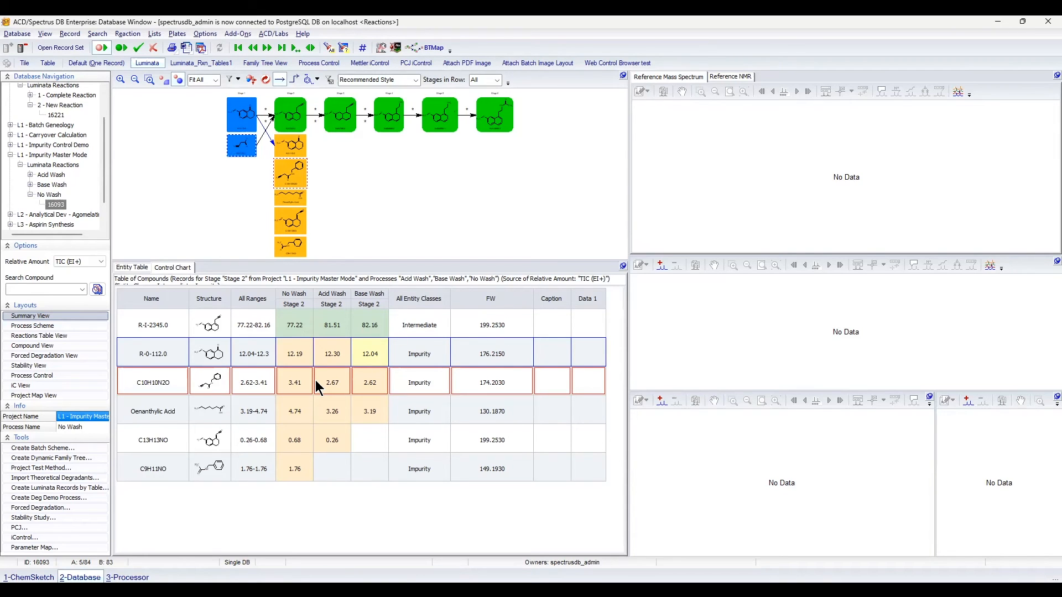
click(373, 310)
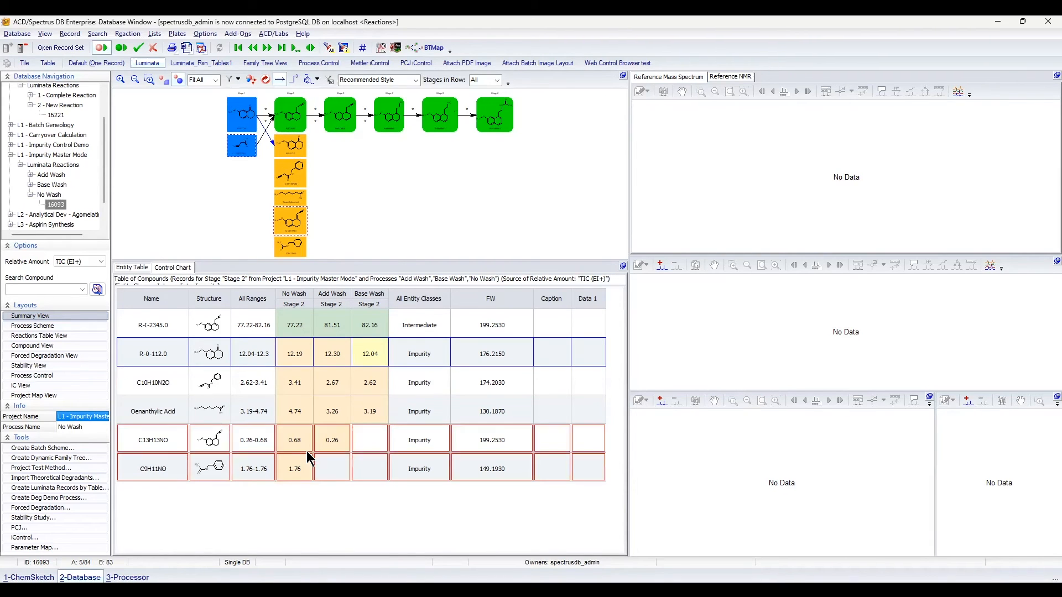
click(361, 331)
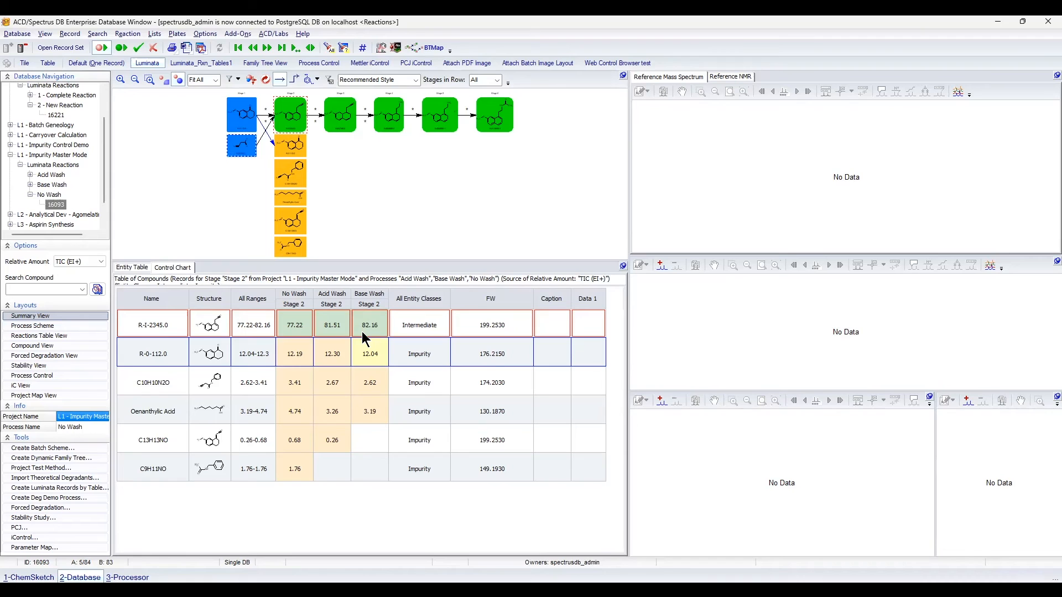
View the linked No Wash chromatogram and mass spectra of the impurities R-0-112.0 and C10H10N2O.
click(295, 352)
click(294, 354)
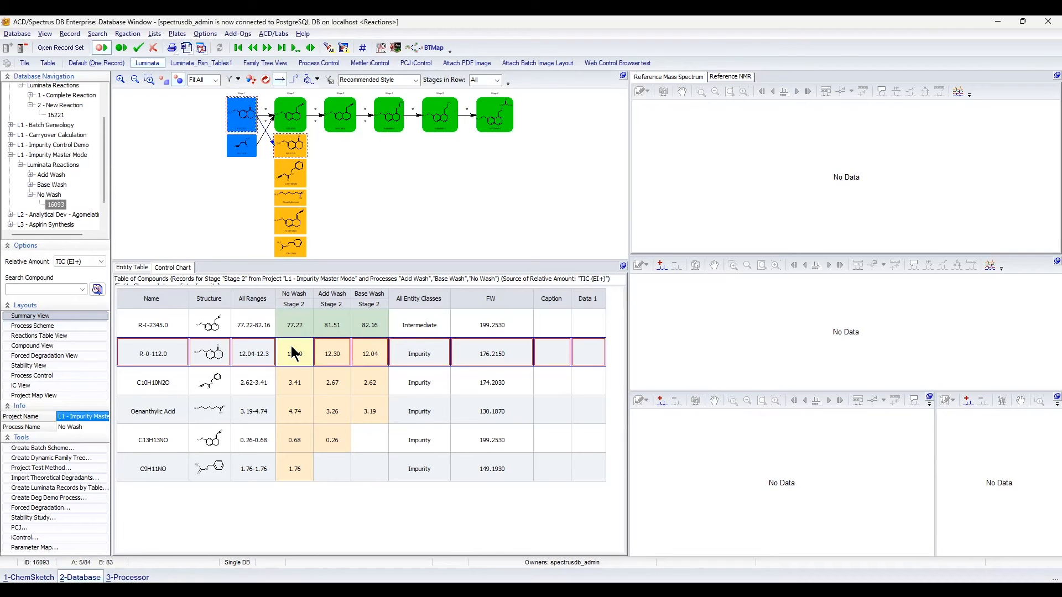
click(296, 381)
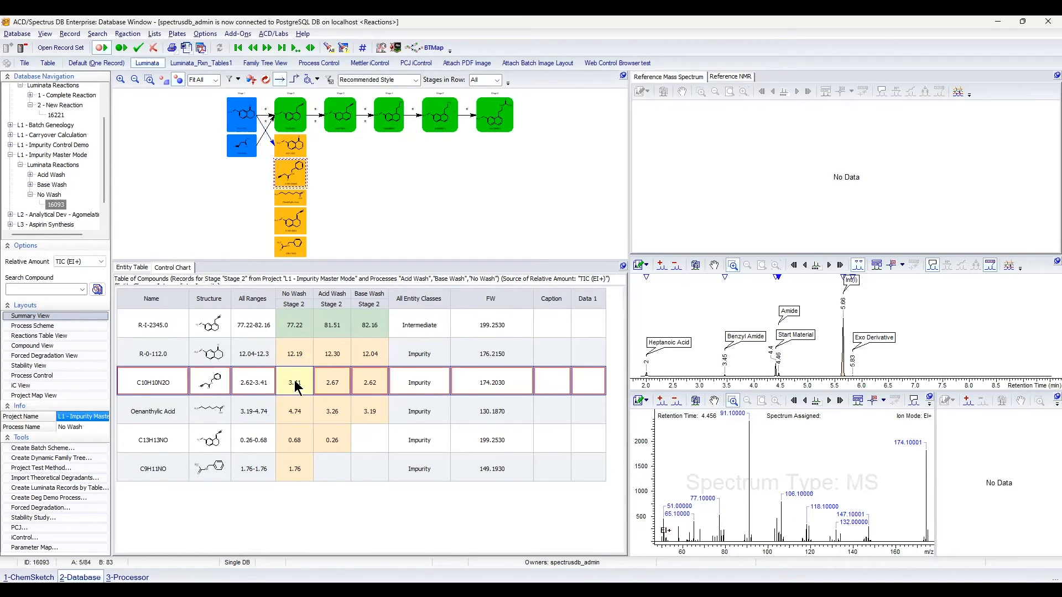
click(536, 364)
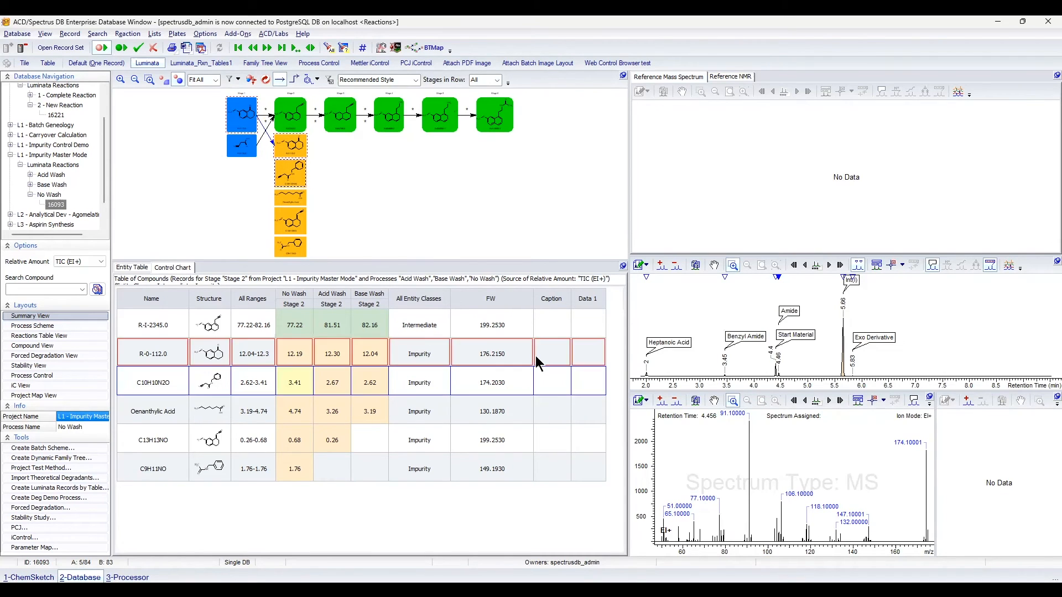
Overlay the Stage 2 GC chromatograms of No Wash, Acid Wash and Base Wash to compare their Start Material and Amide peaks.
right_click(671, 311)
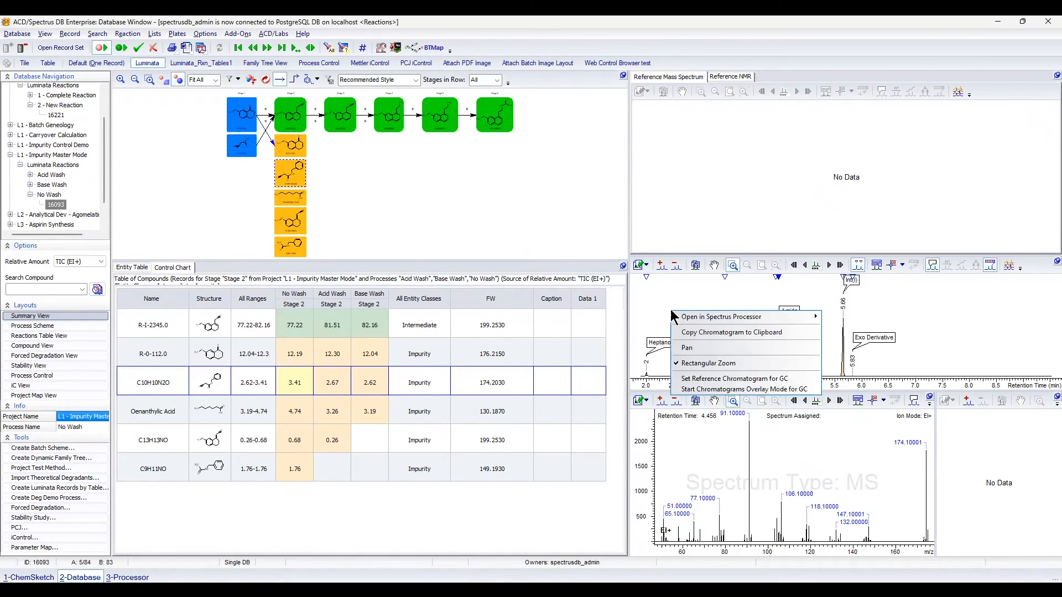
click(710, 390)
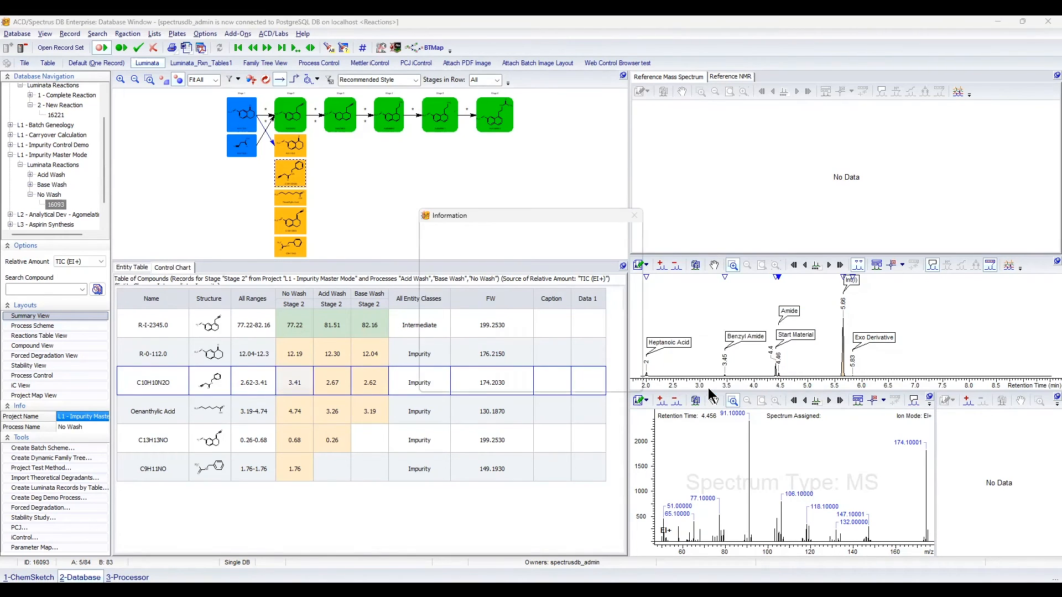
click(534, 368)
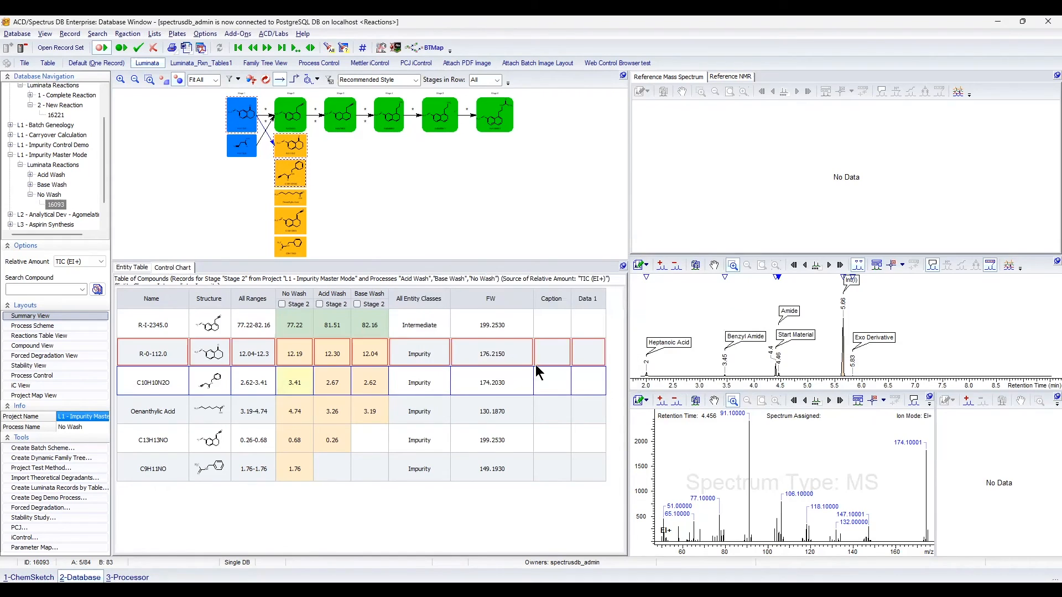
click(282, 304)
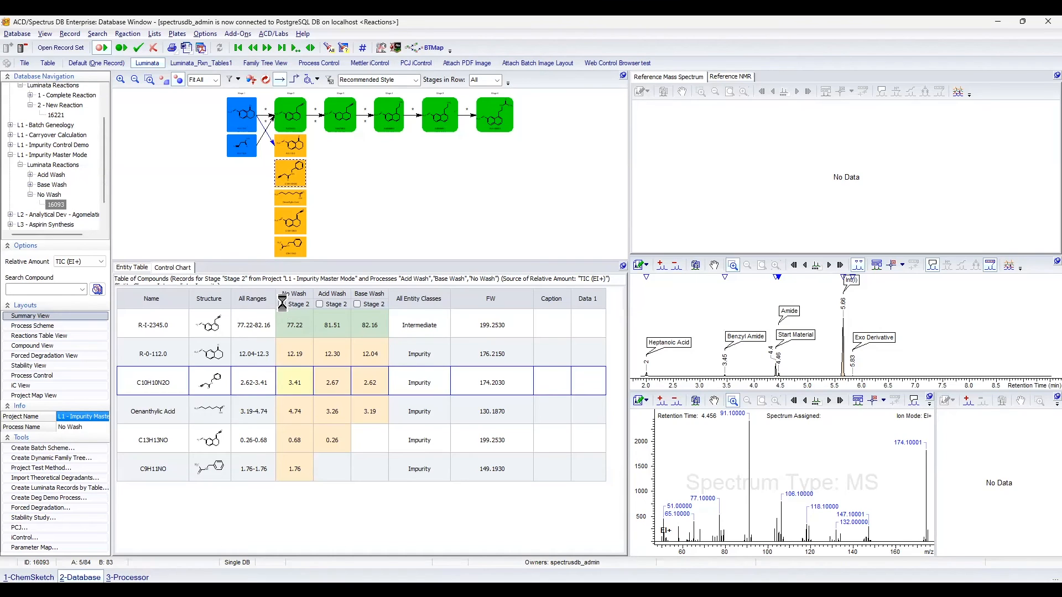
click(319, 305)
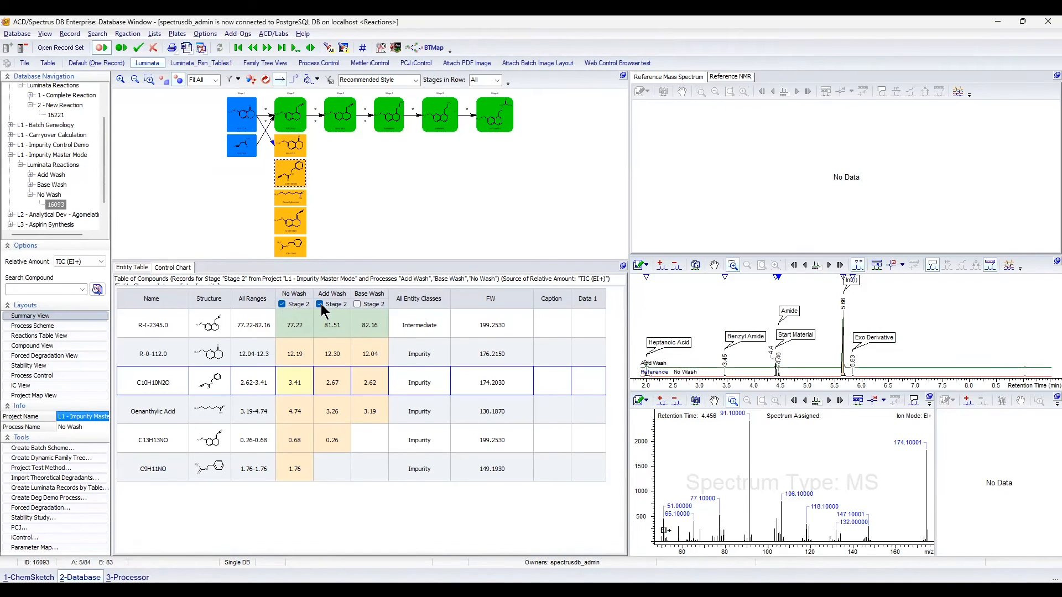
click(357, 304)
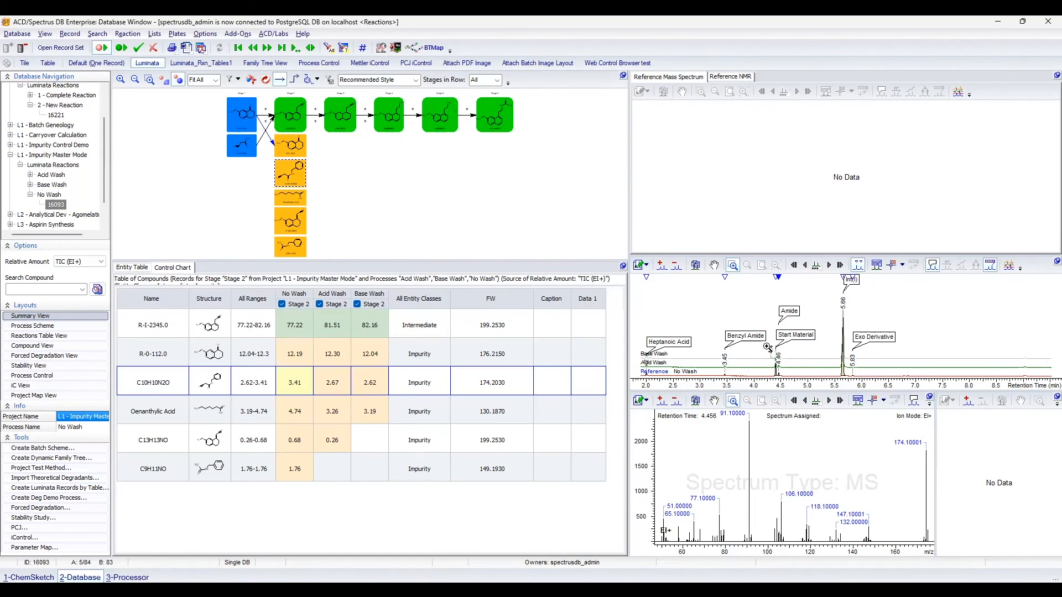
drag(769, 343, 786, 380)
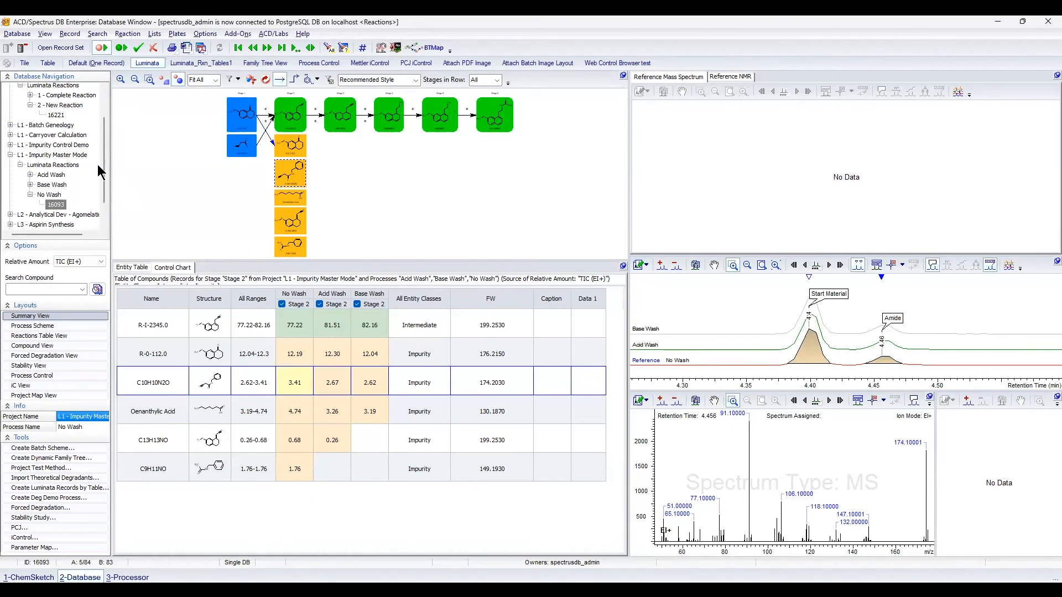
Open record 16215 of the 1 - Complete Reaction process in the Reactions Table View.
click(31, 95)
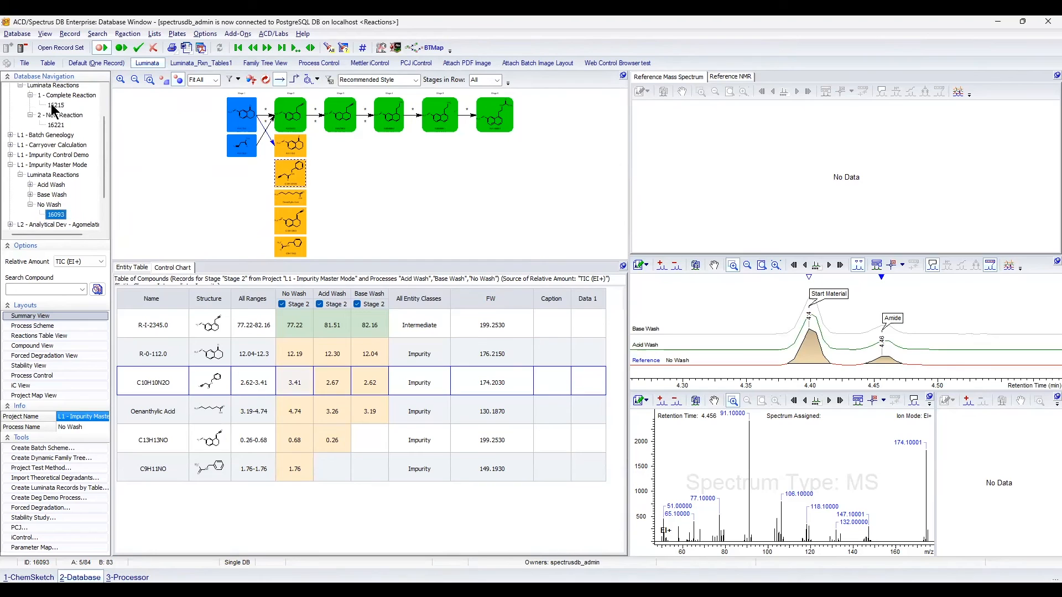
click(54, 106)
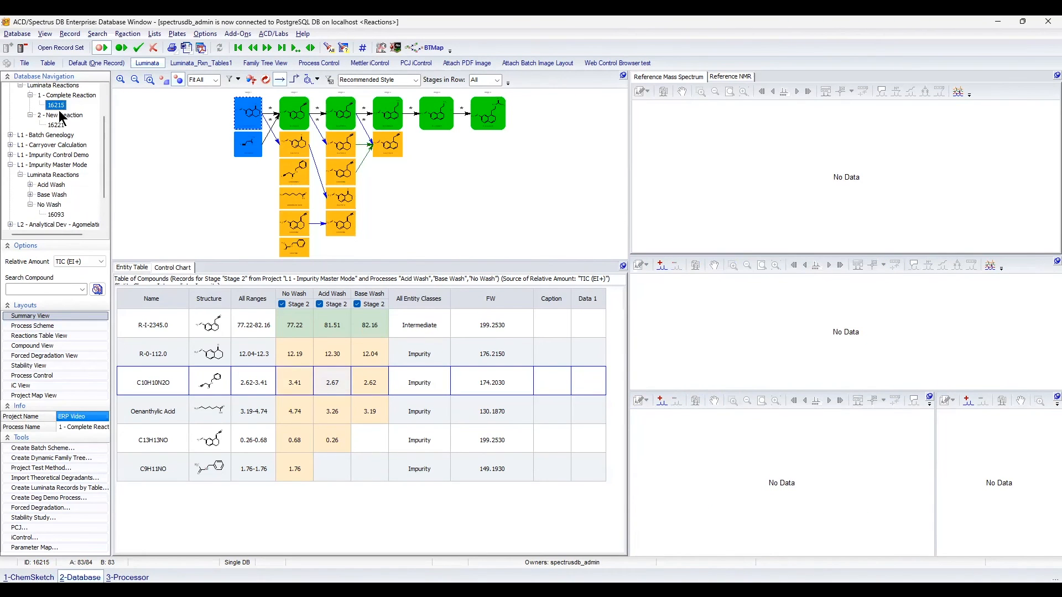
click(64, 336)
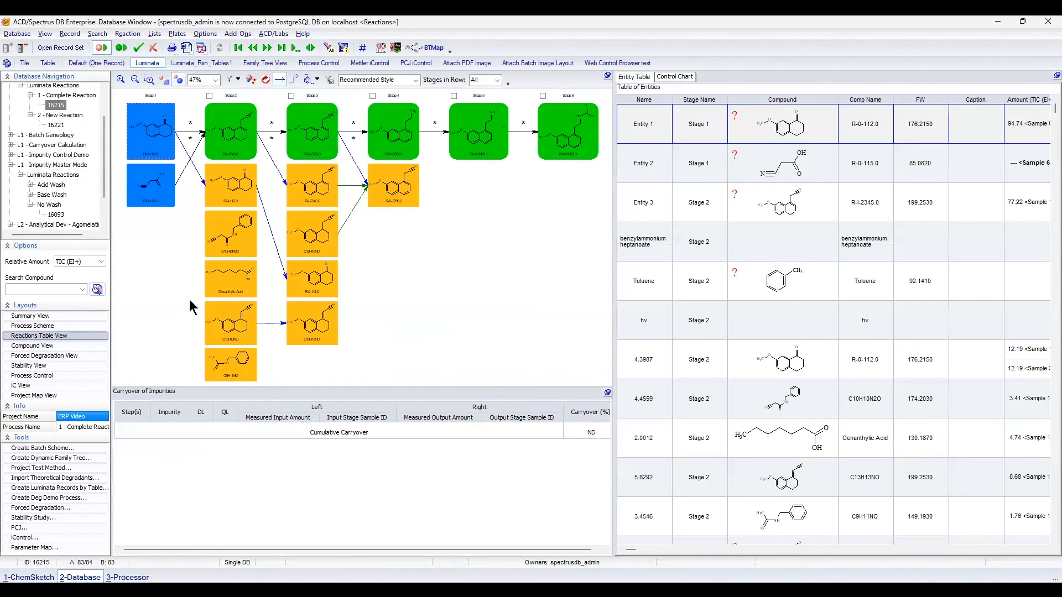
Calculate the carryover of the Stage 3 impurity R-0-112.0 and review the input, output and carryover values for each stage.
mouse_move(311, 282)
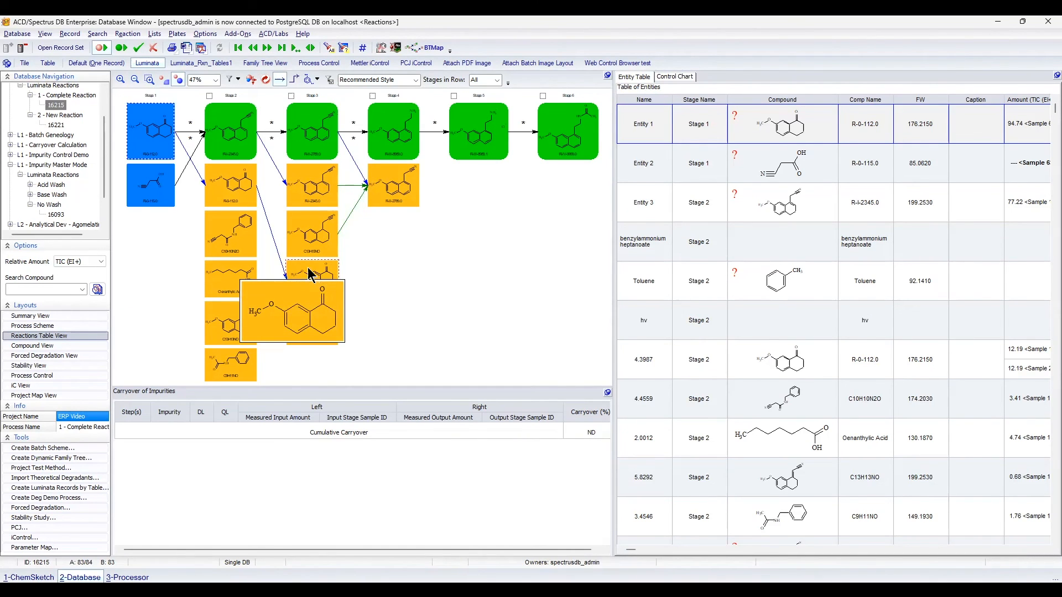
mouse_move(229, 188)
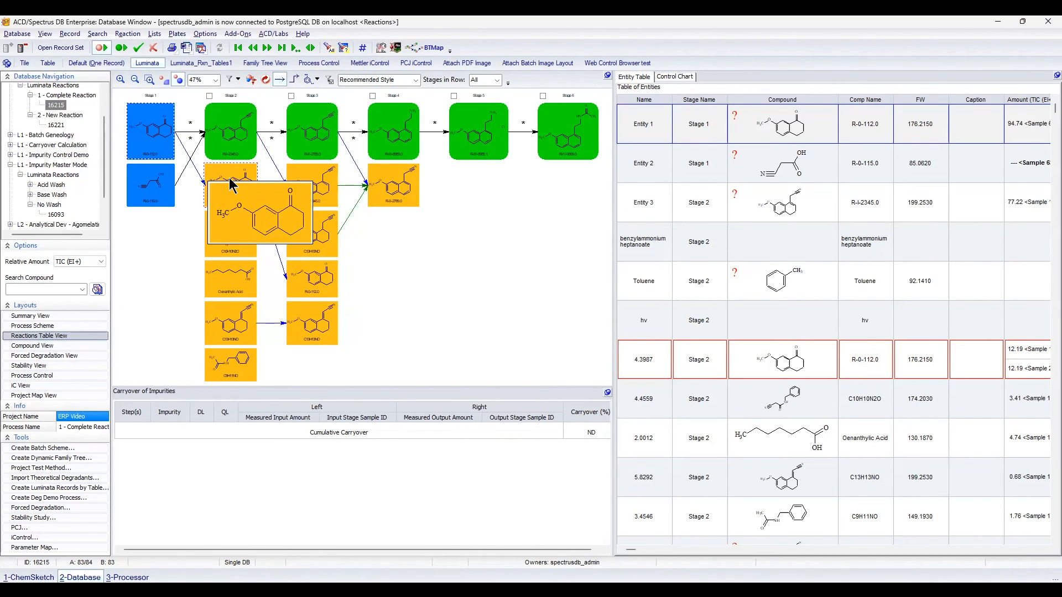
right_click(310, 286)
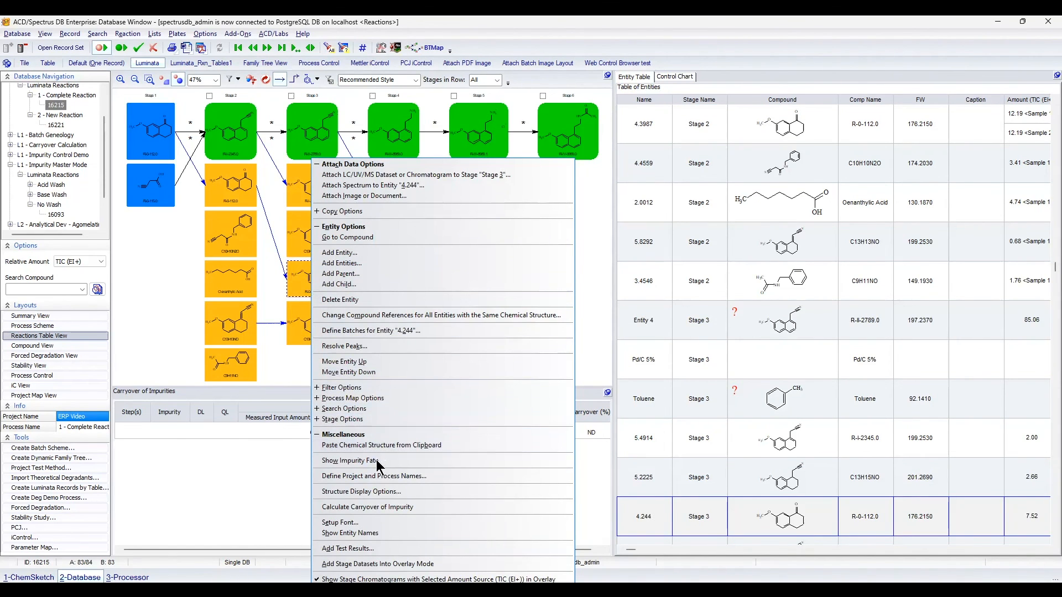
click(375, 506)
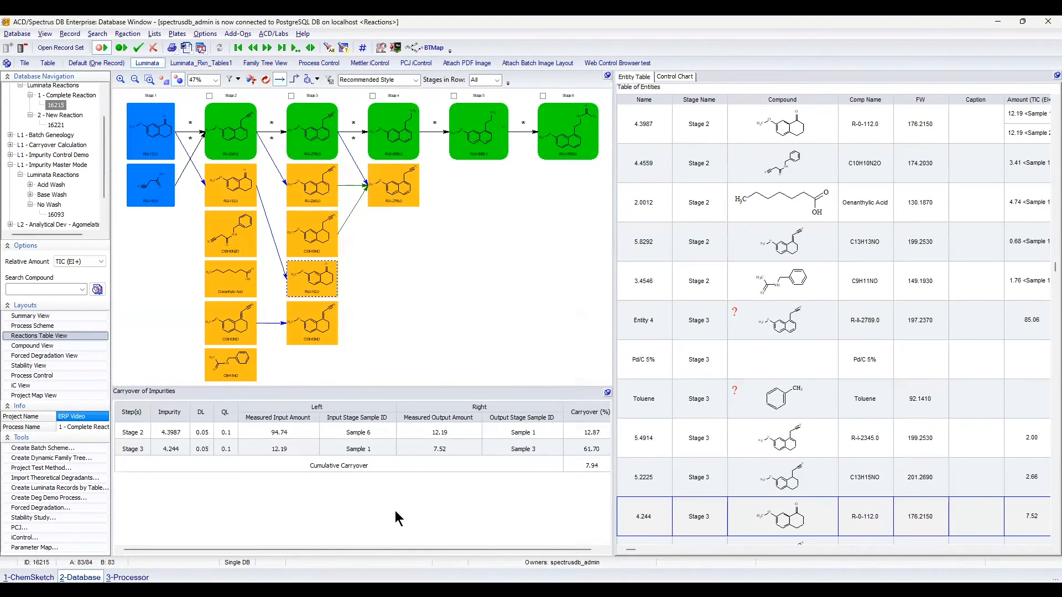
drag(380, 546, 385, 546)
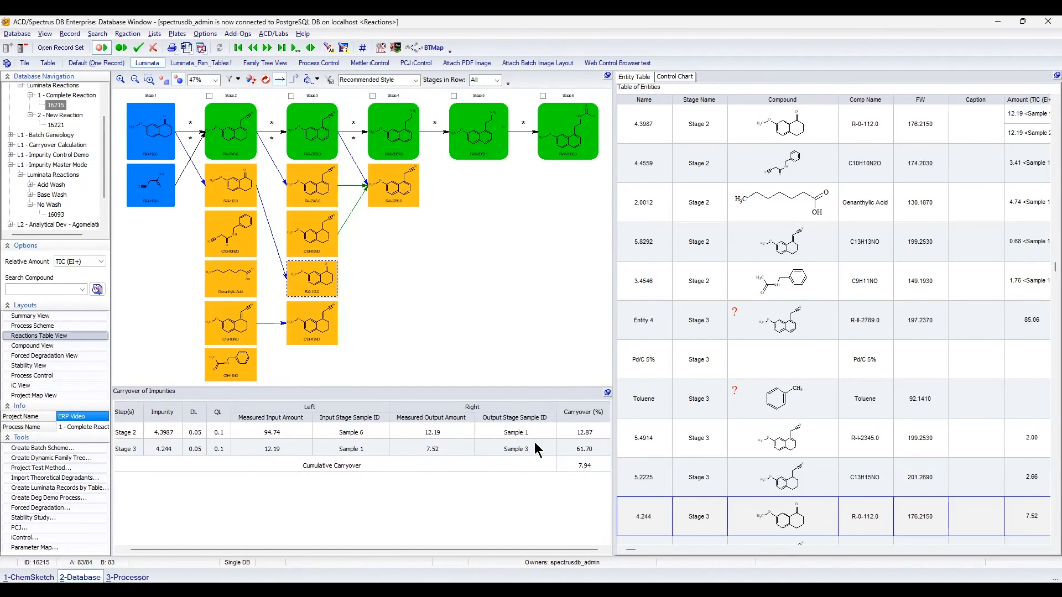
click(230, 434)
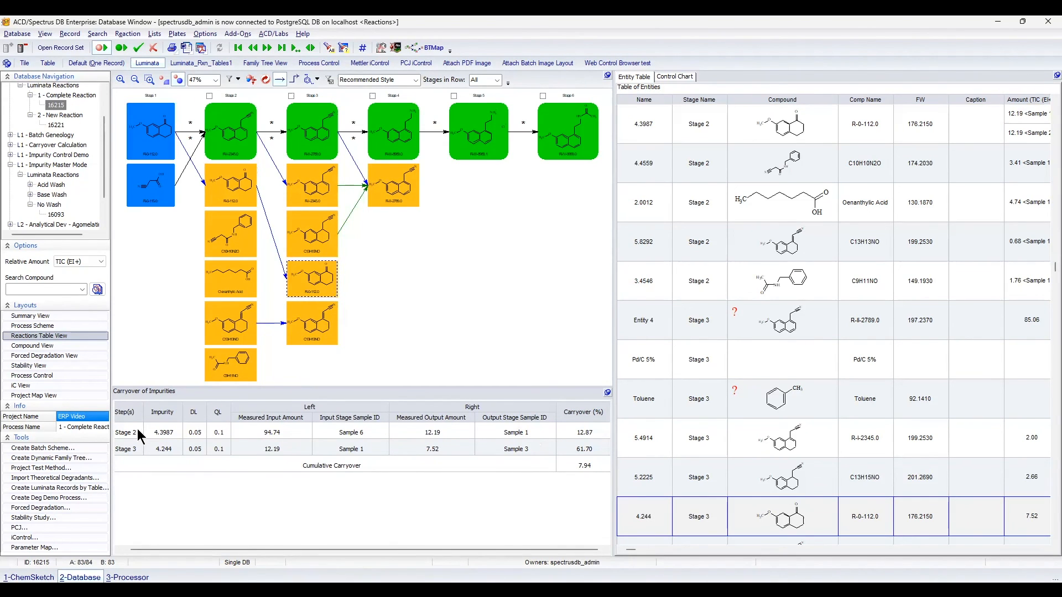